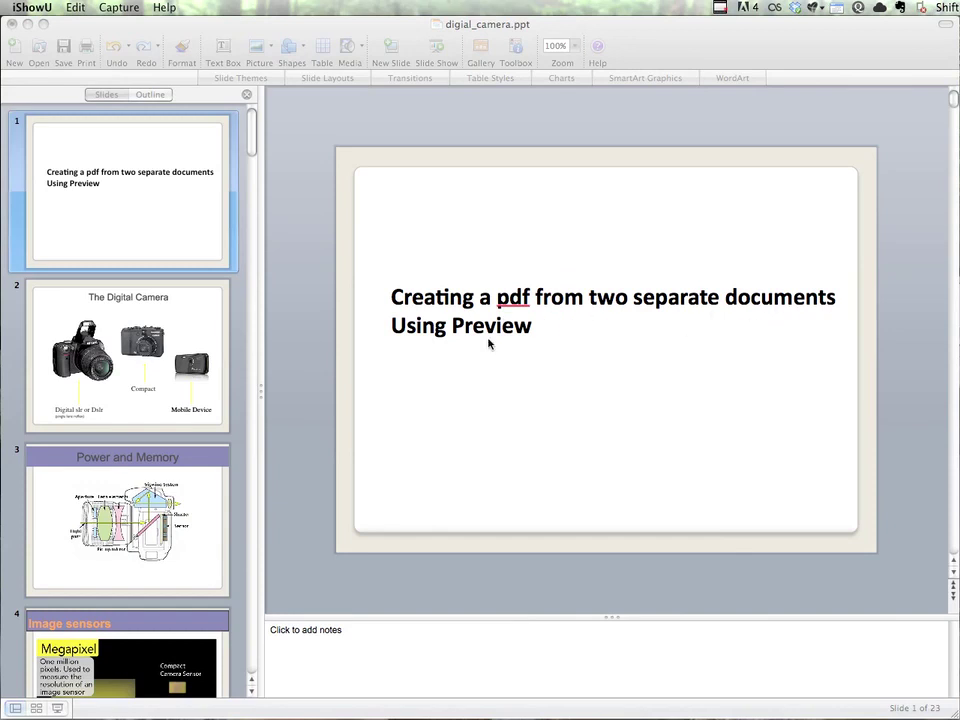
Step: Bring the digial_camera.ppt presentation in PowerPoint to the front and open its File menu
click(465, 422)
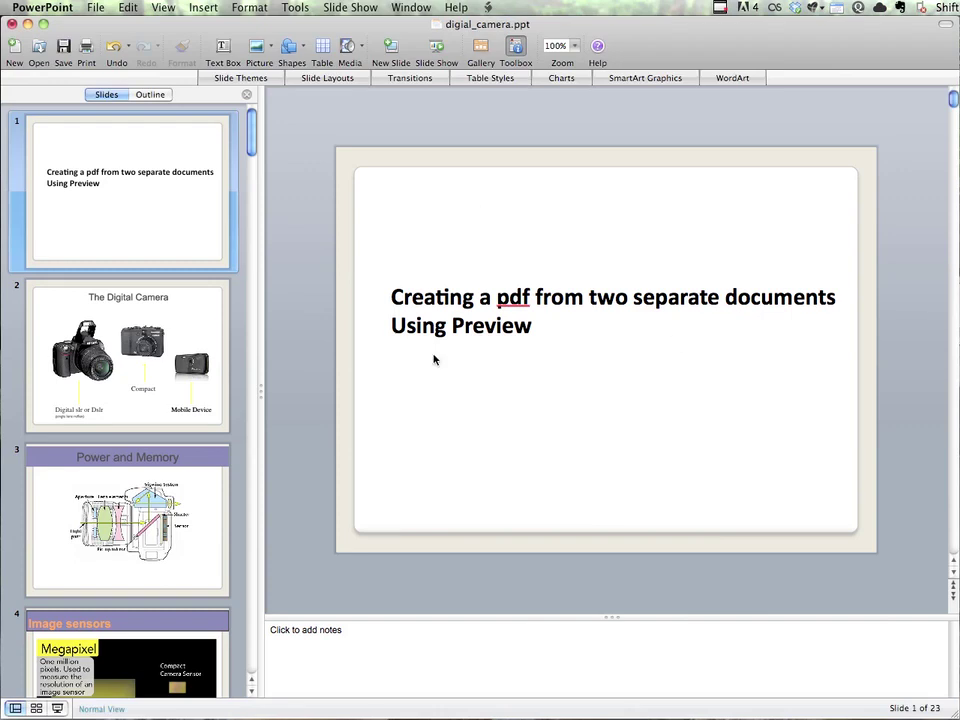
click(94, 8)
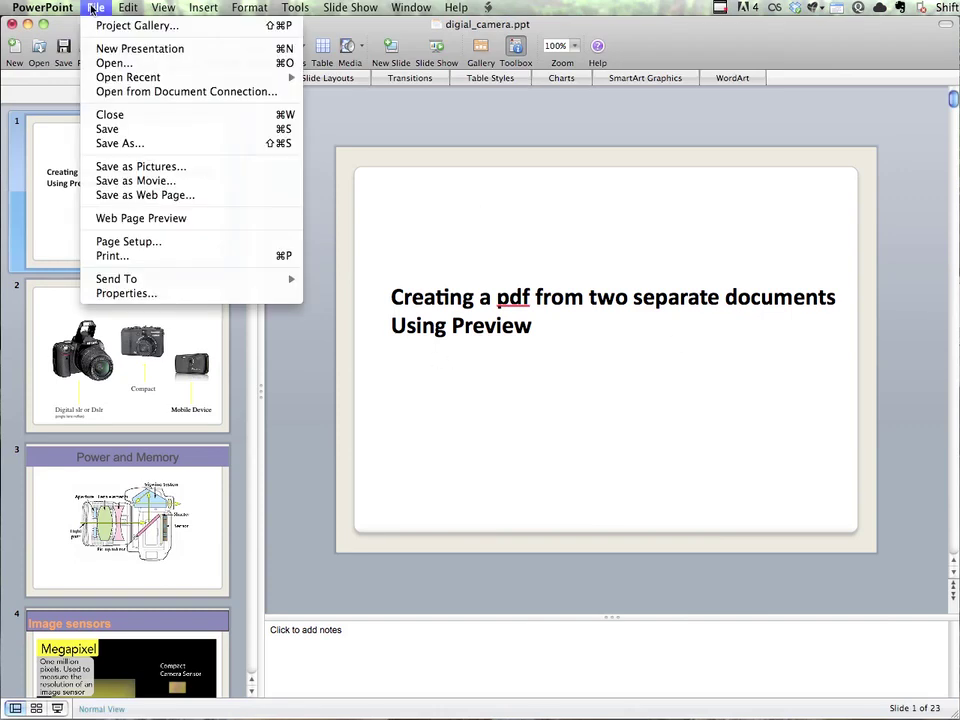
Step: Print the 23-slide presentation to PDF, saving it as digial_camera.pdf on the Desktop
click(113, 256)
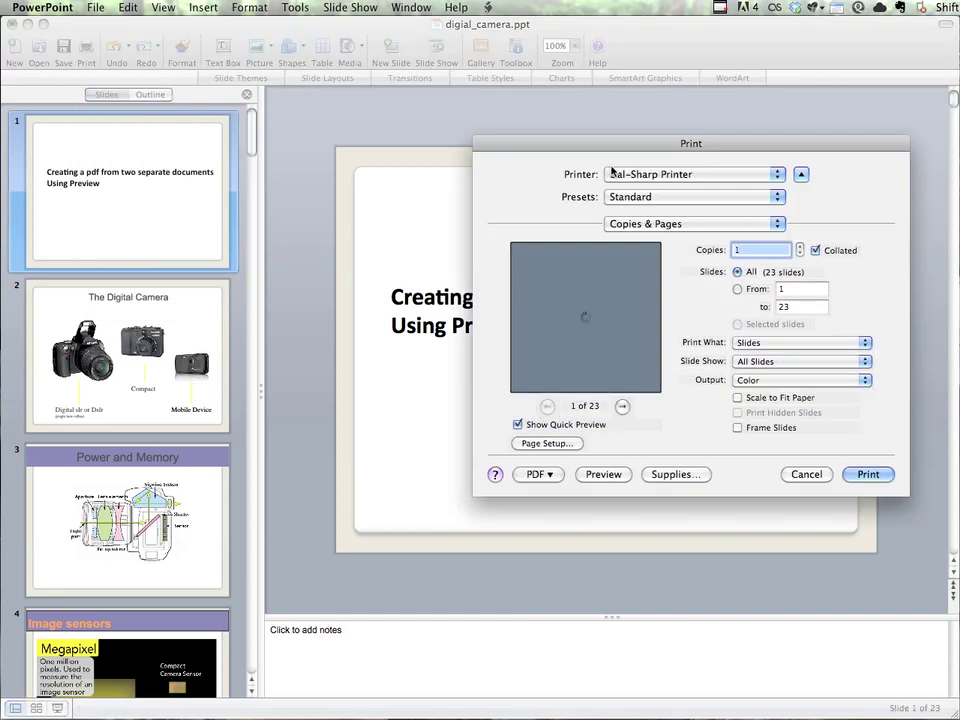
drag(614, 152, 452, 87)
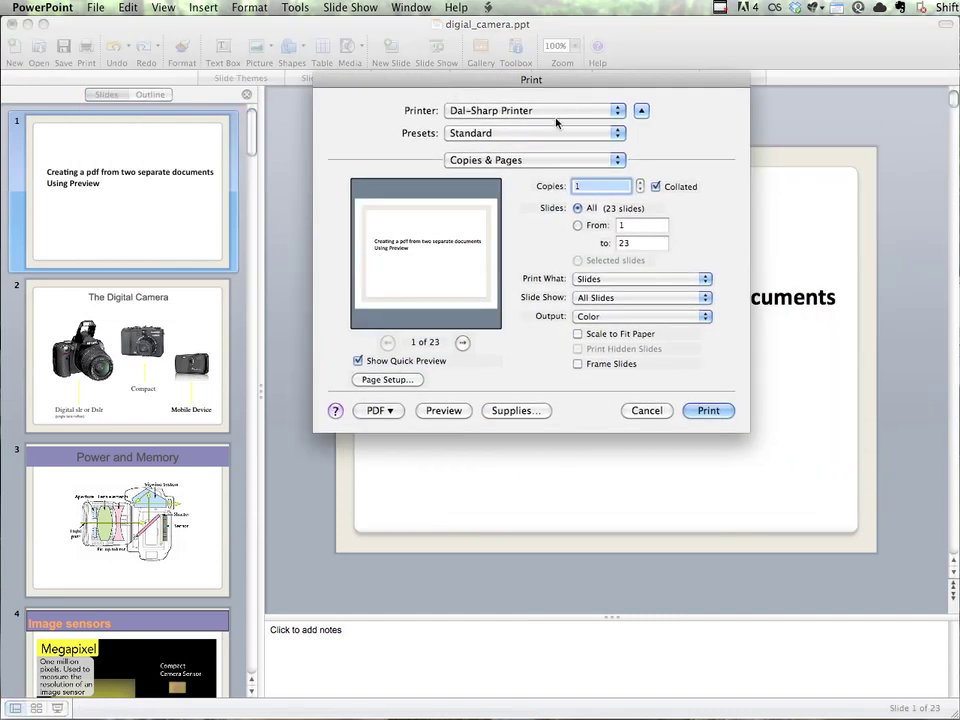
click(380, 410)
click(393, 427)
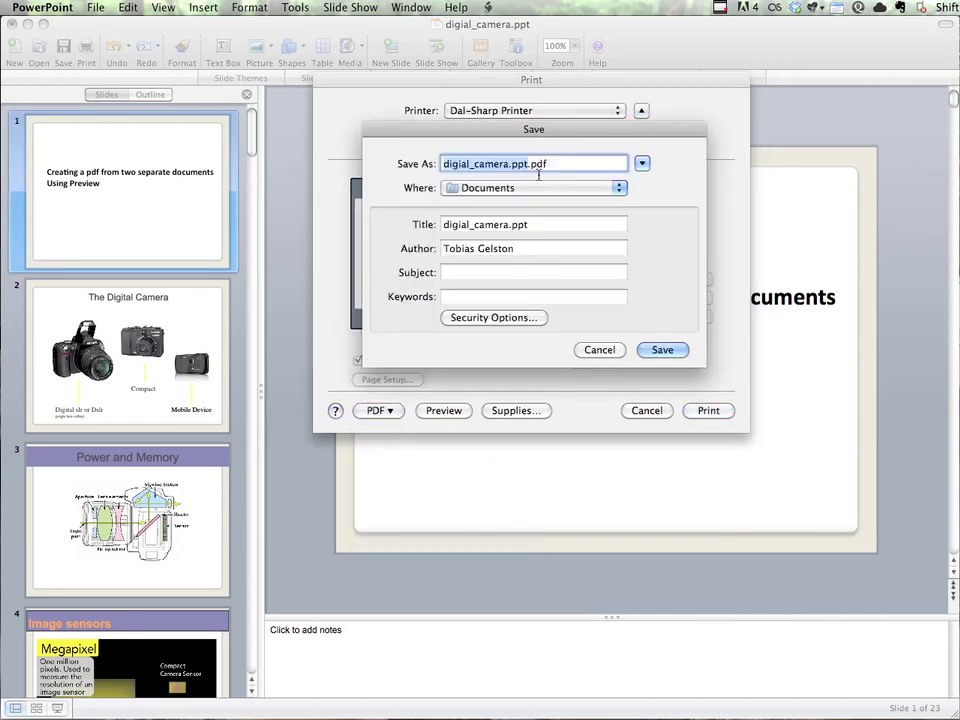
key(Right)
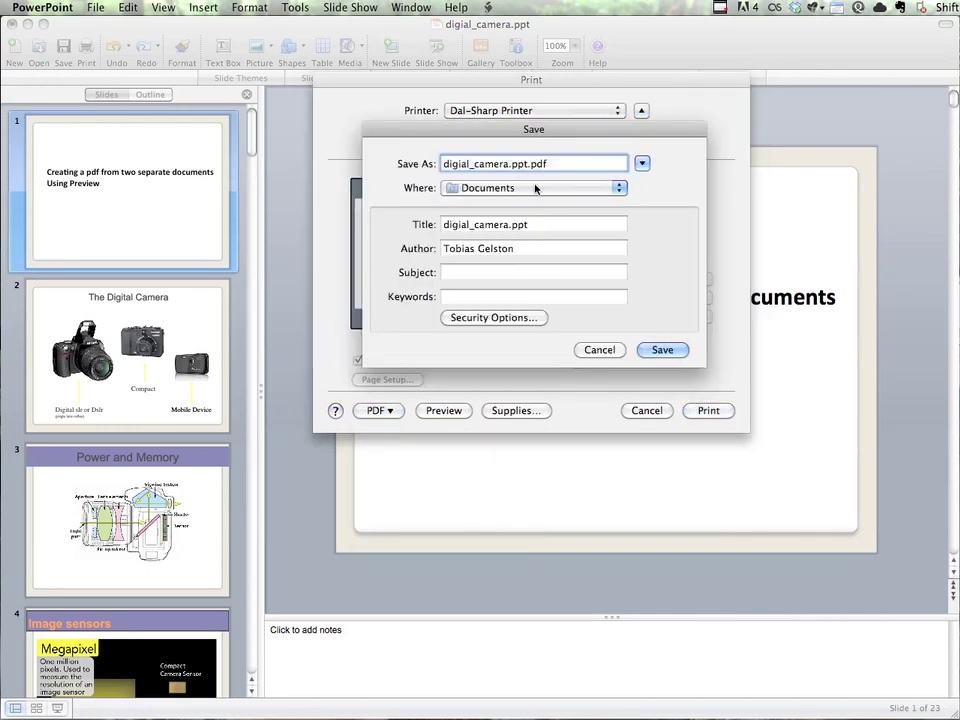
key(BackSpace)
key(BackSpace)
key(BackSpace)
key(BackSpace)
click(508, 189)
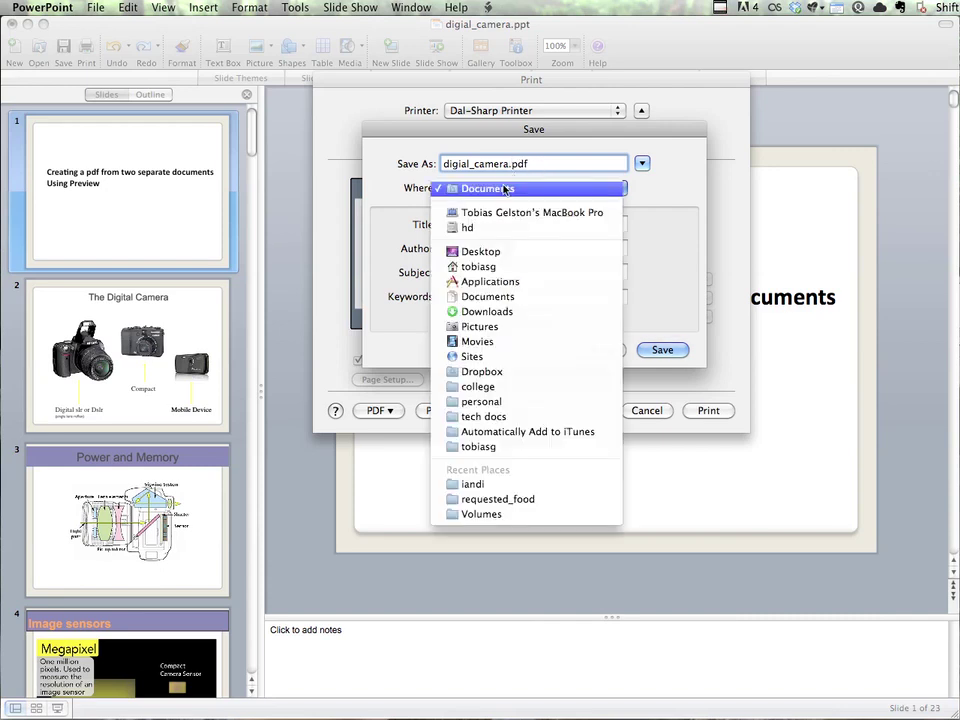
click(497, 251)
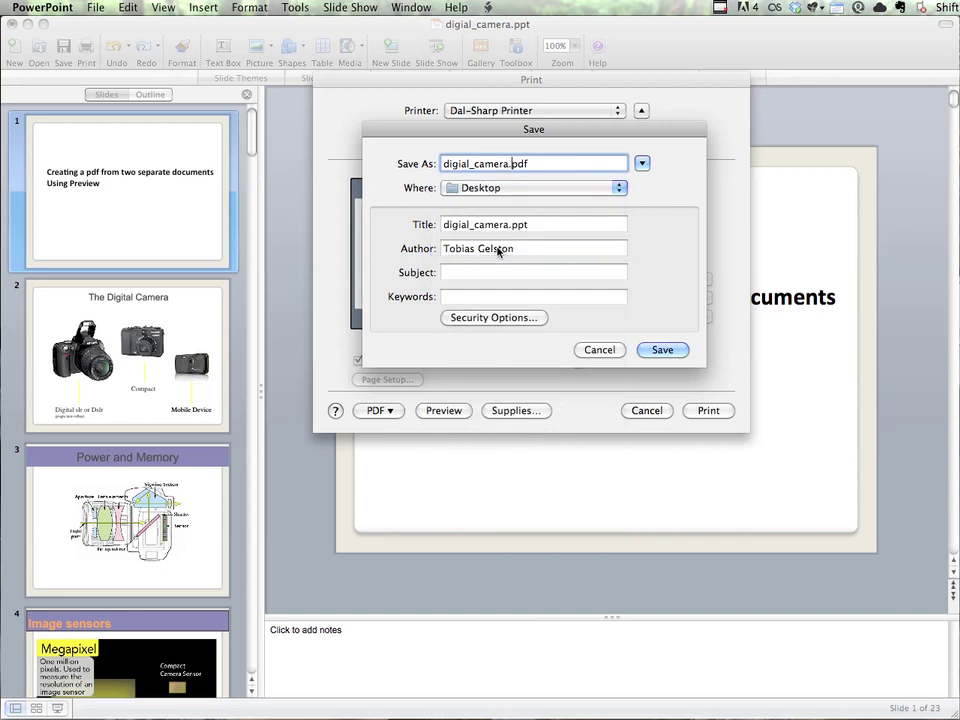
click(660, 350)
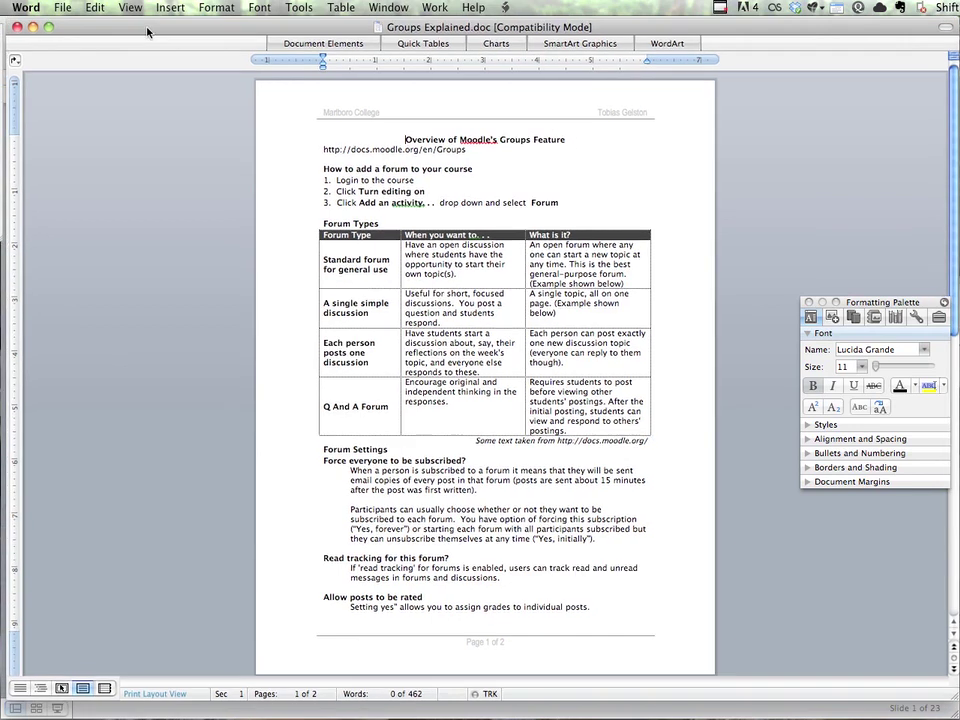
Step: Print Groups Explained from Word to PDF, saving Groups Explained.pdf on the Desktop
click(62, 8)
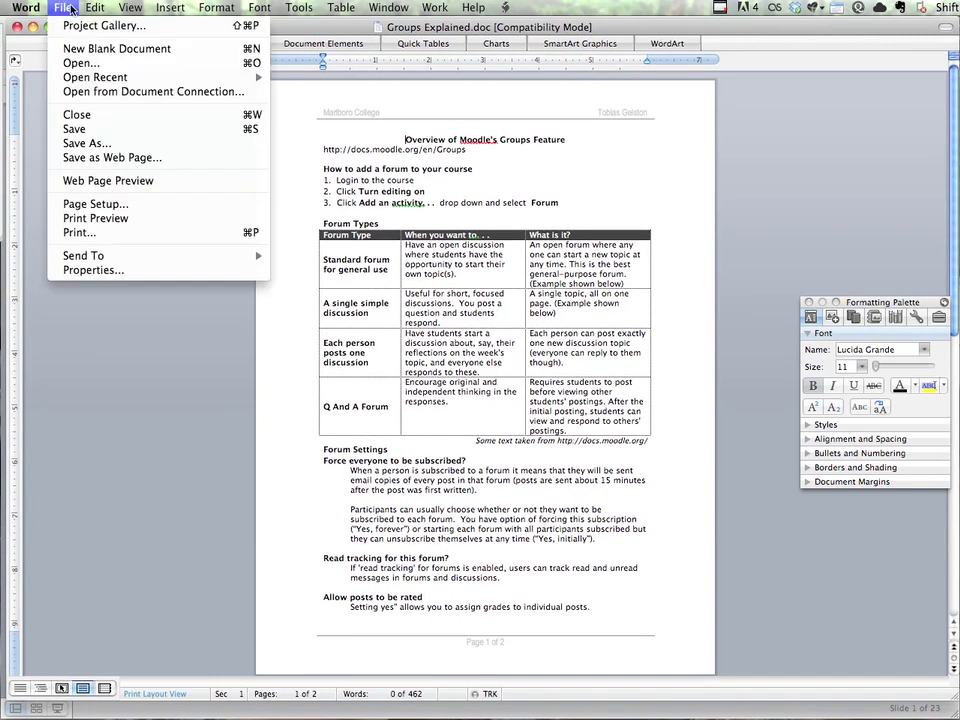
click(103, 232)
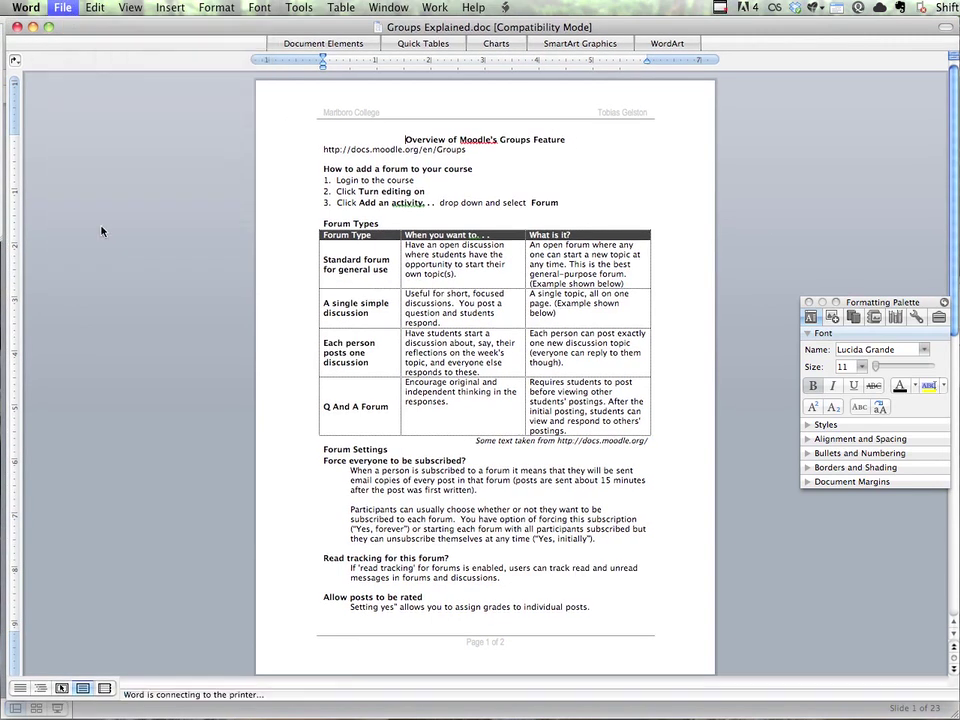
click(536, 483)
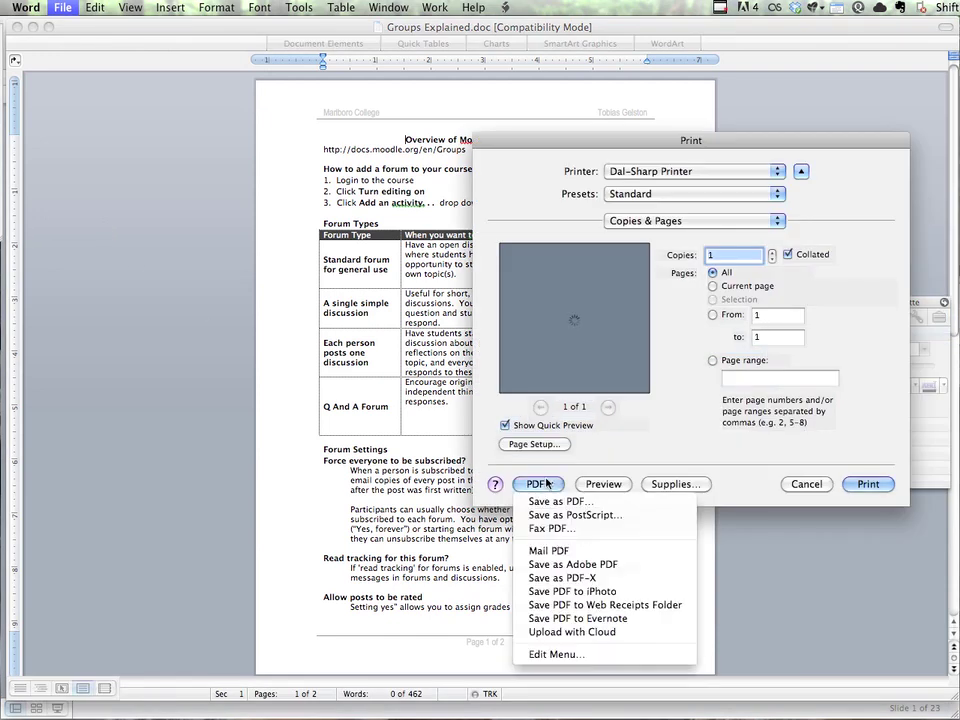
click(555, 497)
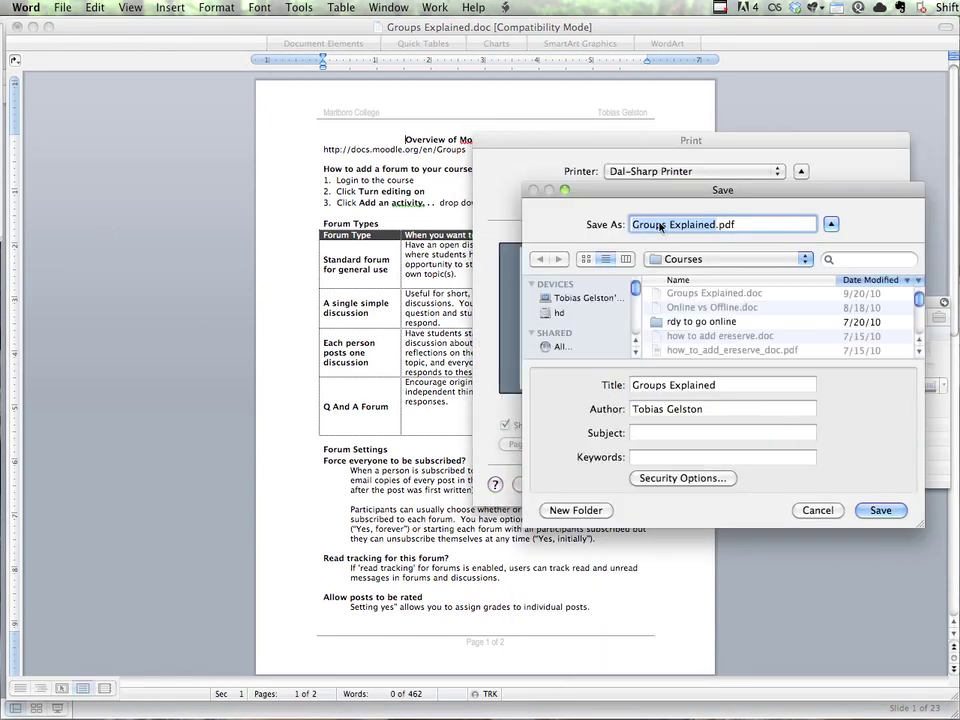
click(692, 260)
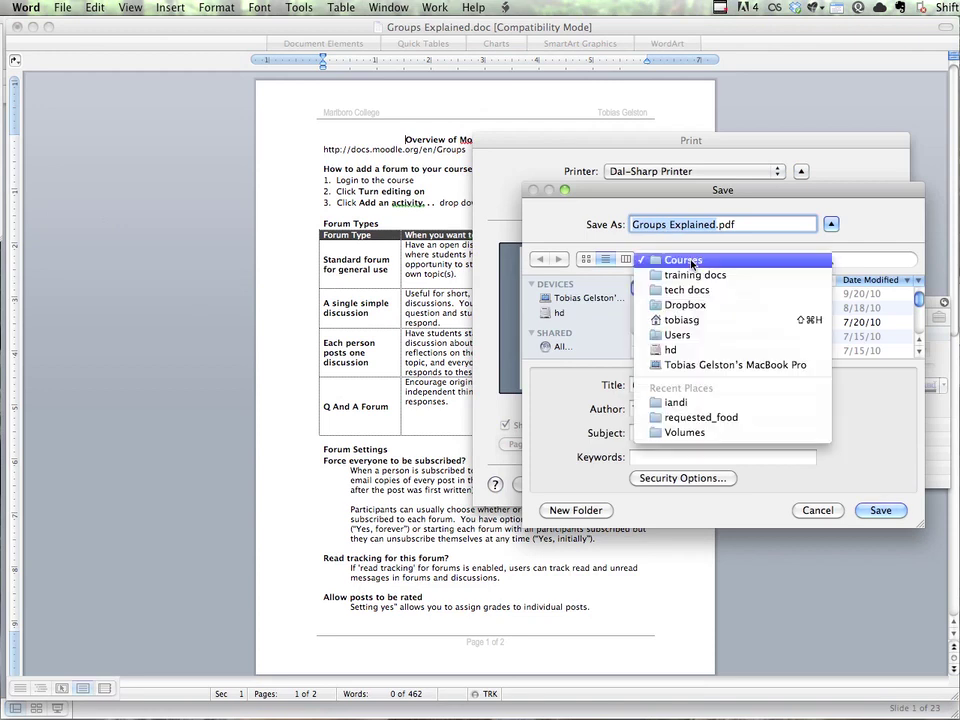
click(596, 334)
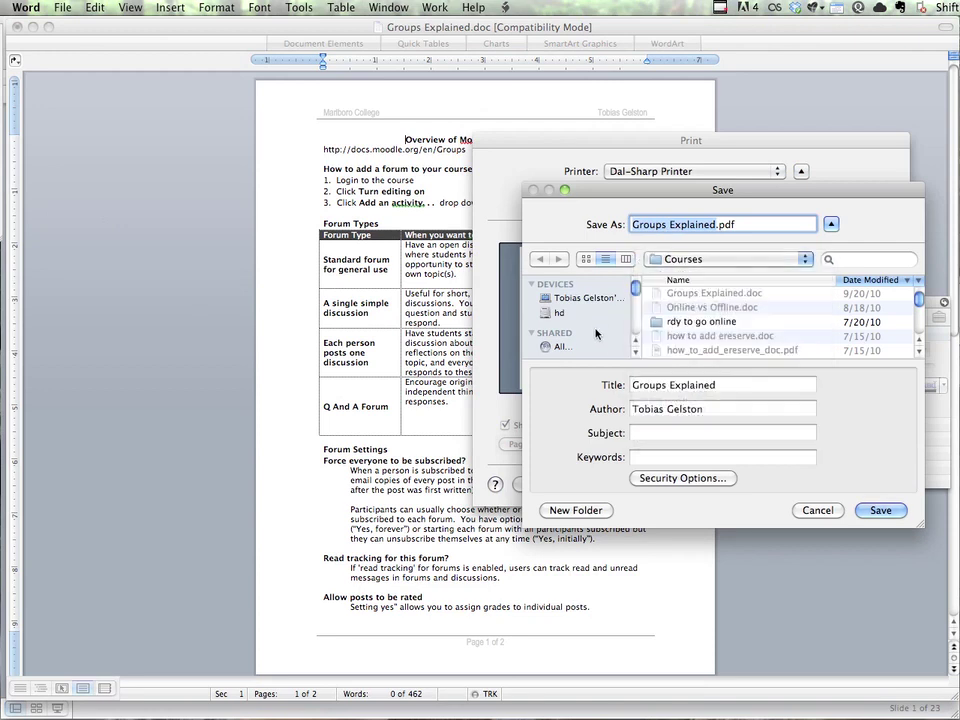
scroll(594, 310, down, 3)
click(570, 306)
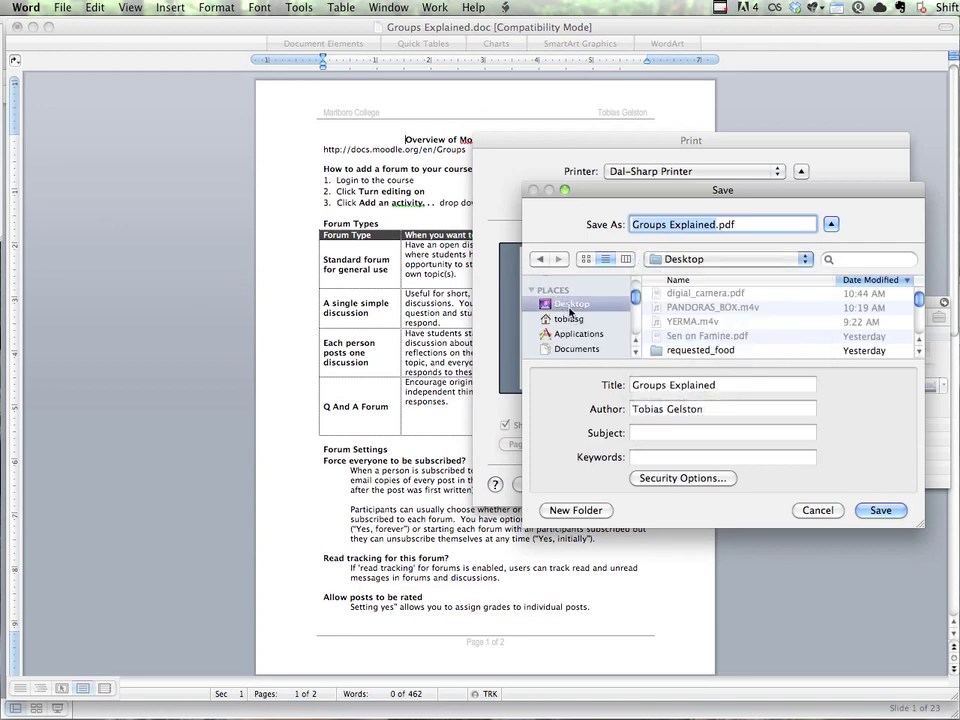
click(879, 511)
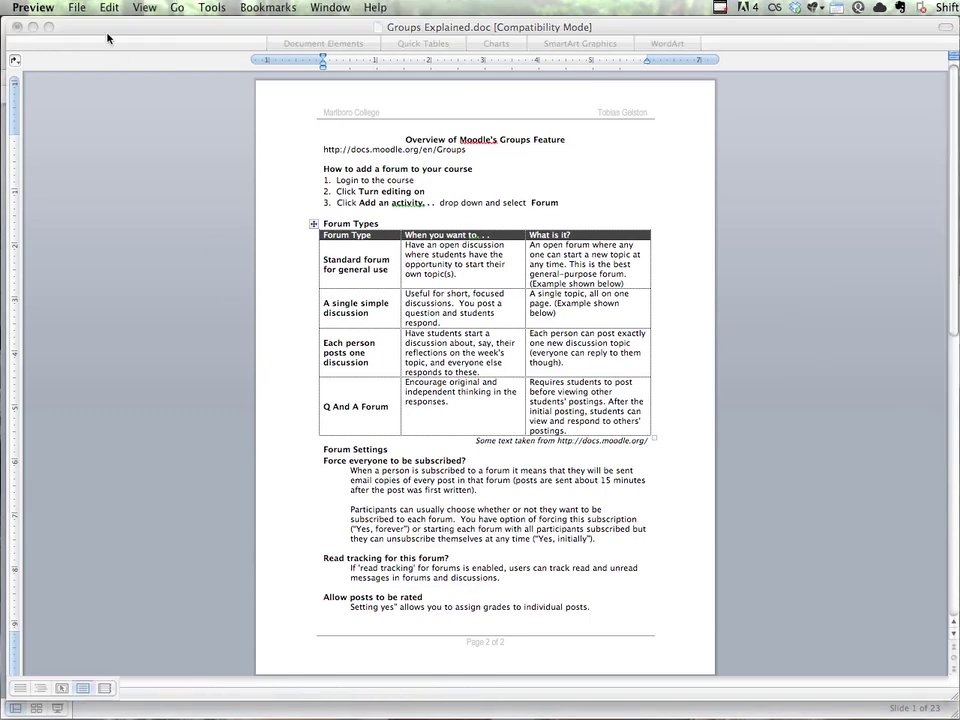
Step: Select Groups Explained.pdf and digial_camera.pdf on the Desktop and open both in one Preview window
click(80, 8)
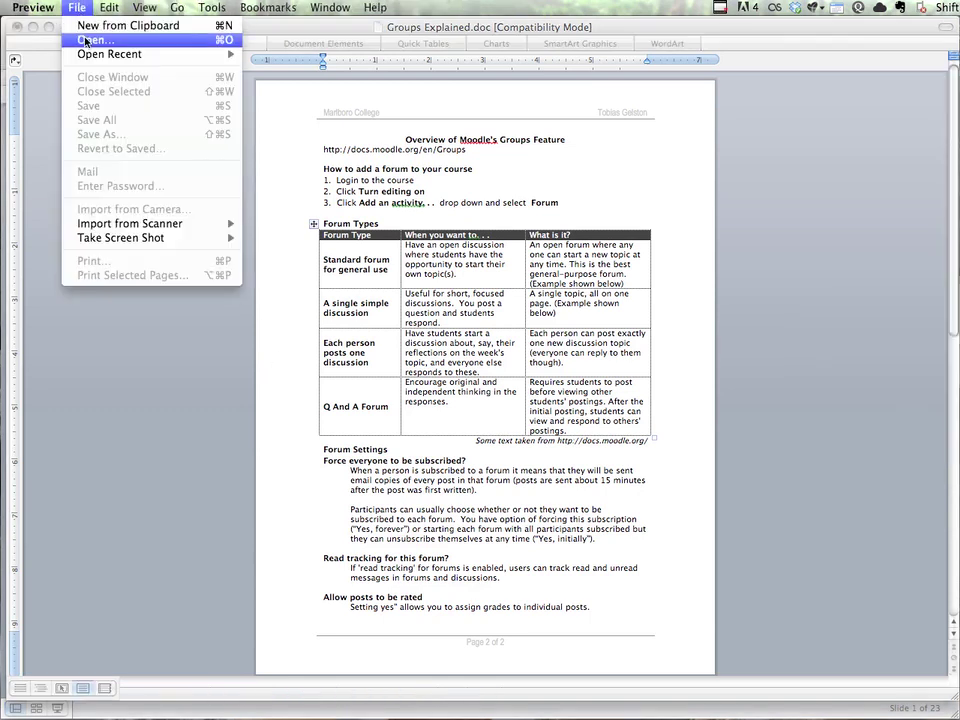
click(85, 40)
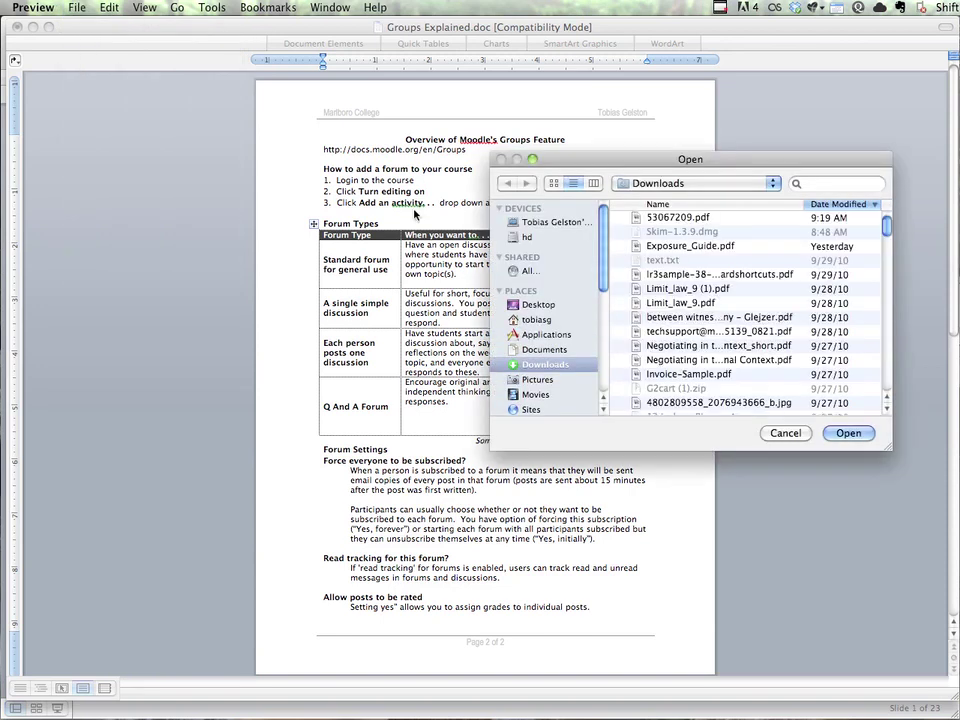
click(538, 304)
click(693, 218)
shift+click(694, 232)
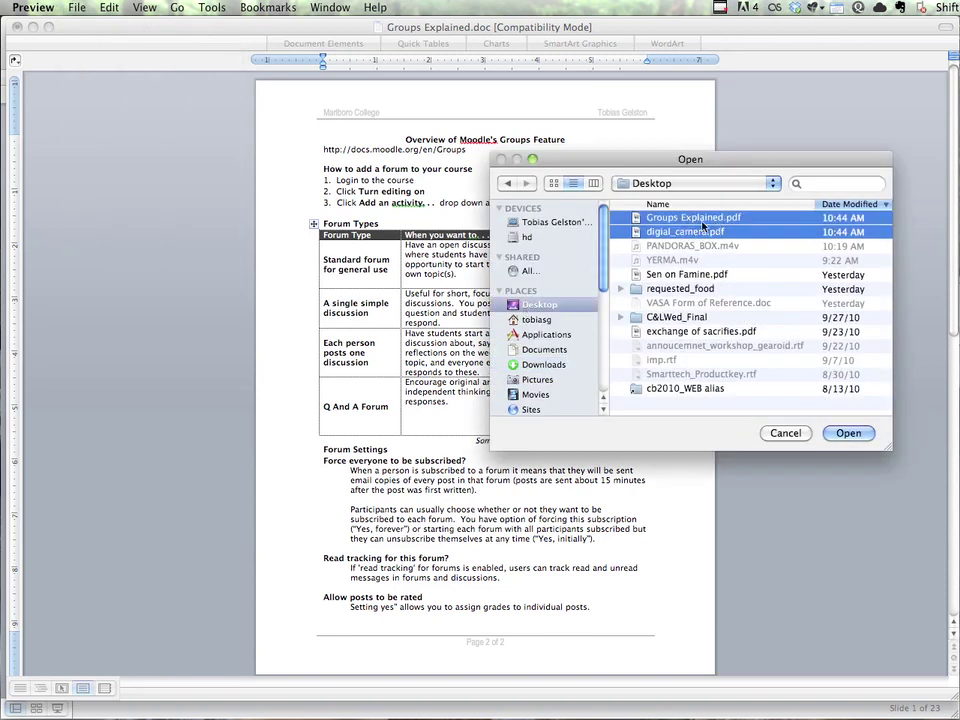
click(847, 433)
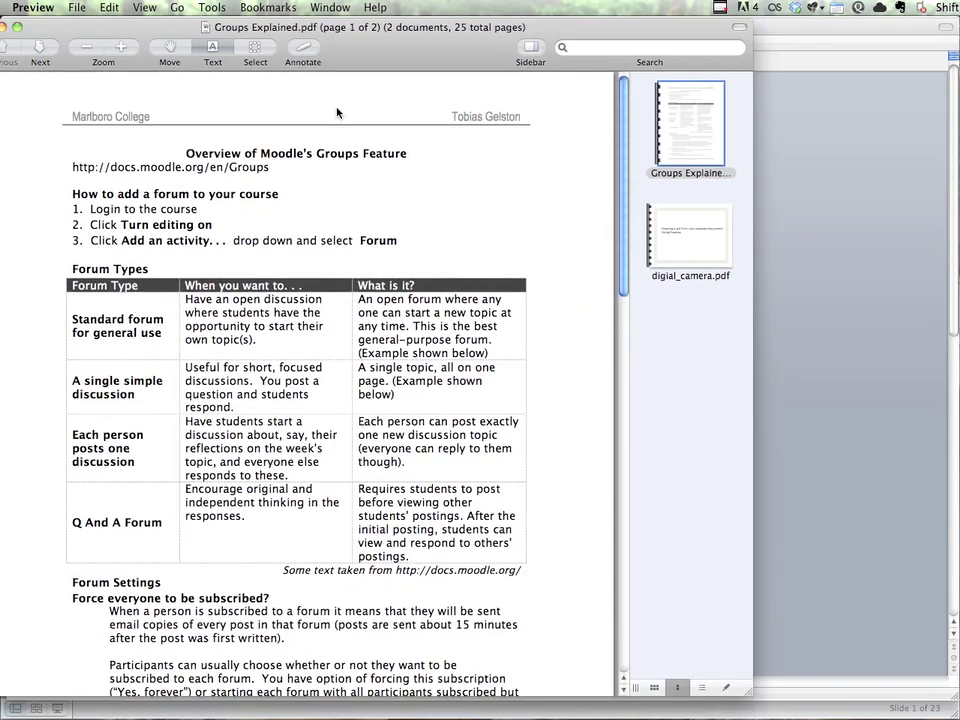
Step: Move the Preview window right and expand Groups Explained to list its two pages
drag(363, 51, 446, 50)
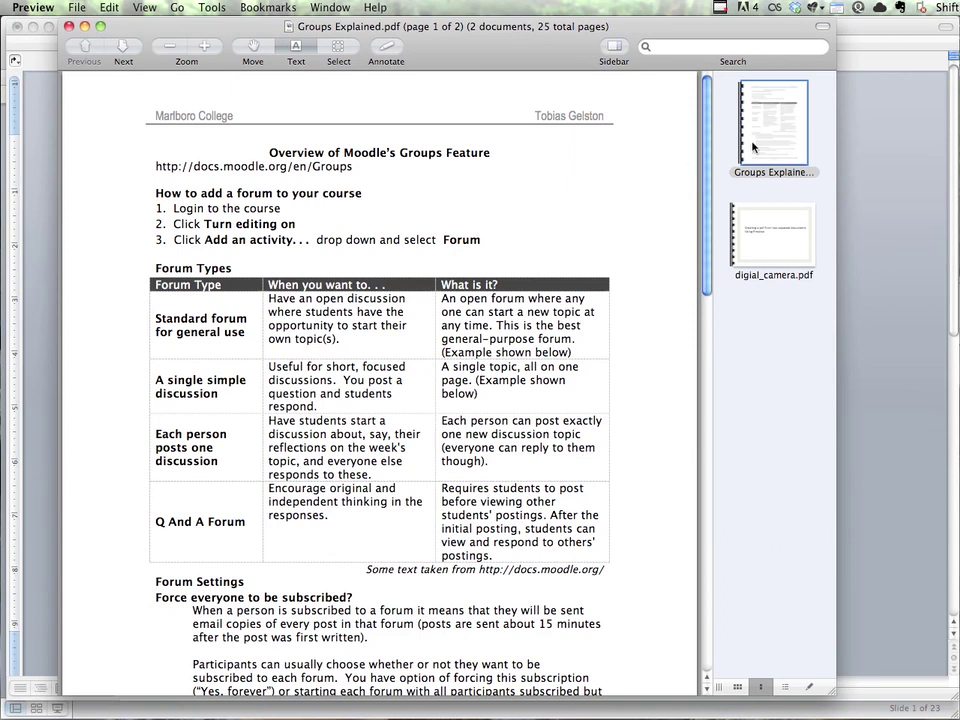
click(796, 135)
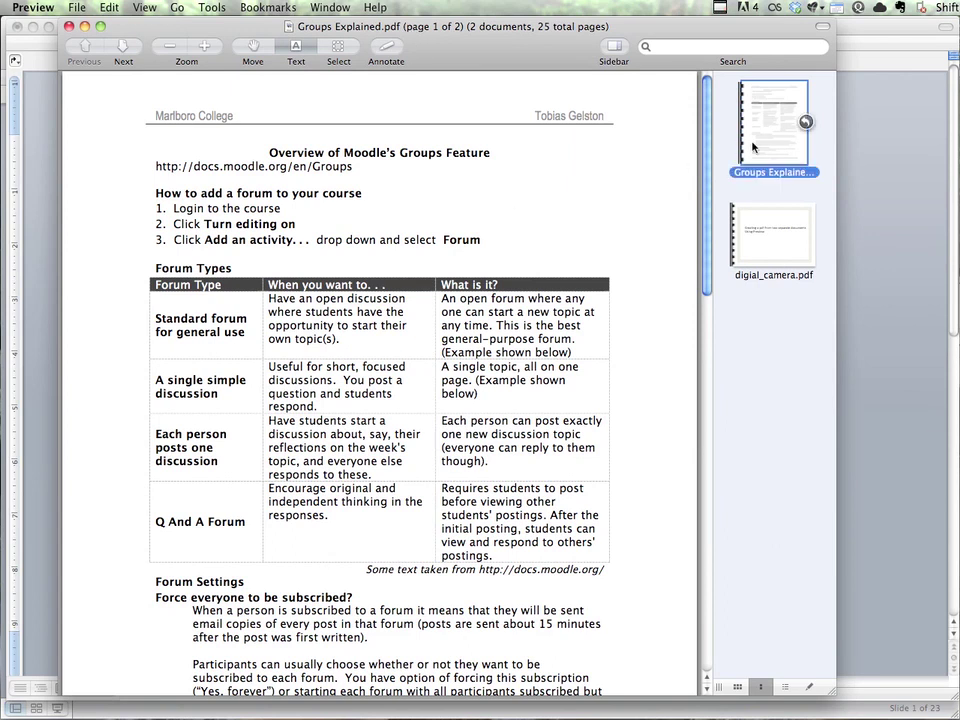
click(806, 122)
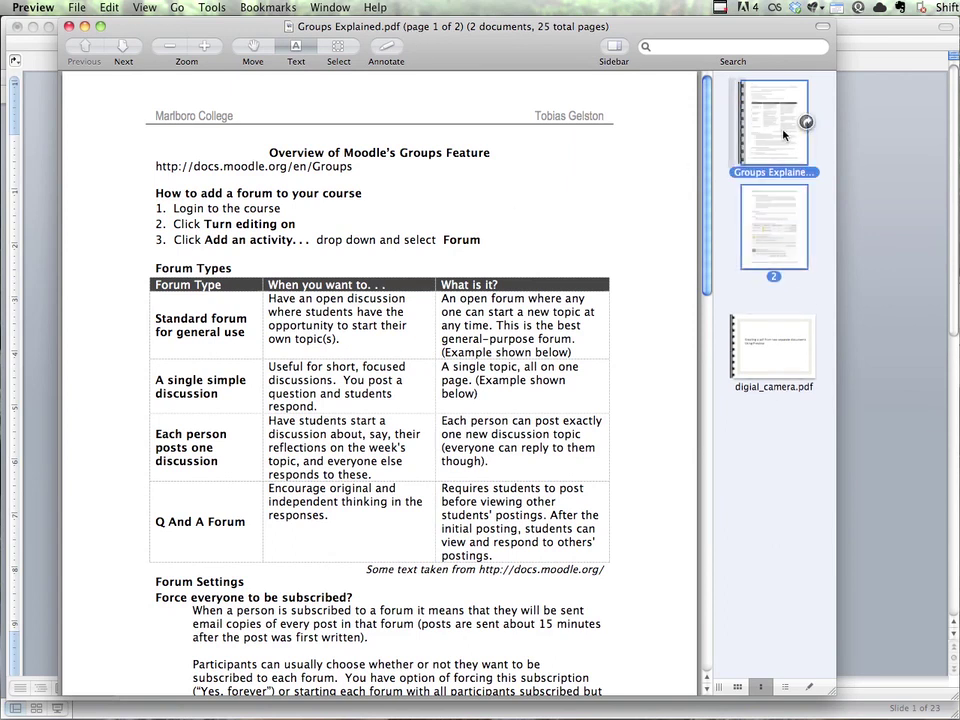
Step: Check digial_camera.pdf's pages, collapse its list, and drag it onto Groups Explained
click(780, 359)
click(814, 346)
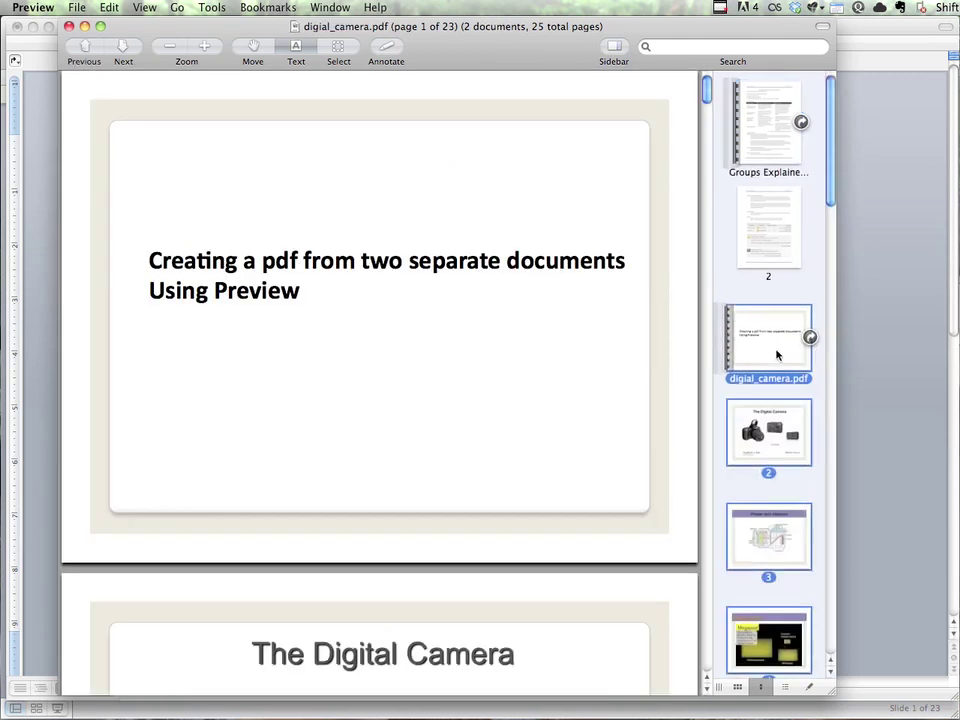
scroll(775, 350, down, 15)
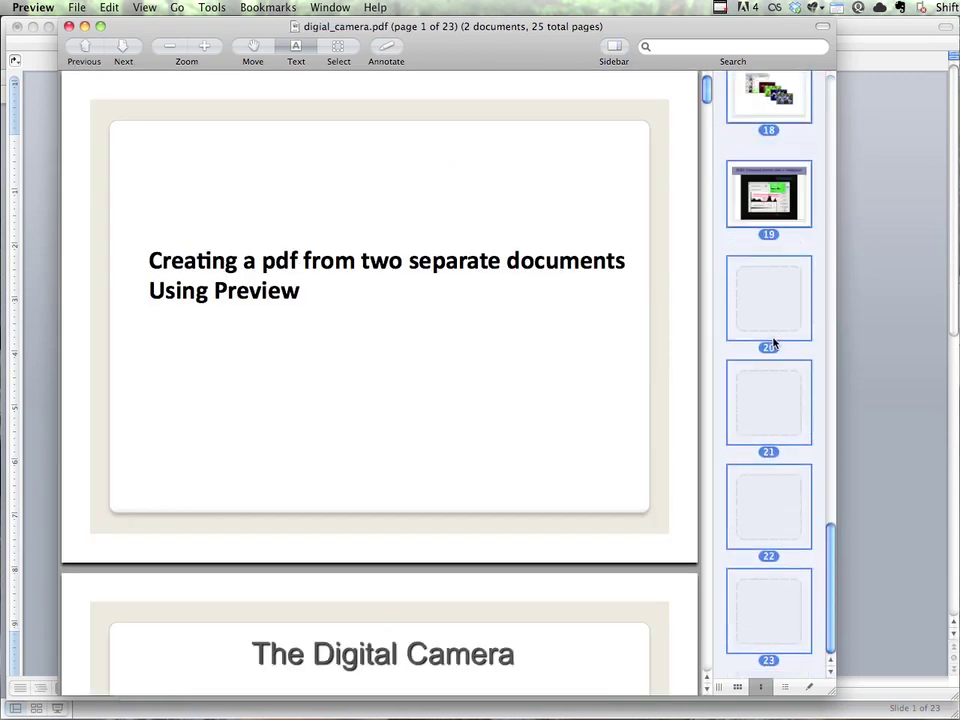
scroll(773, 343, up, 15)
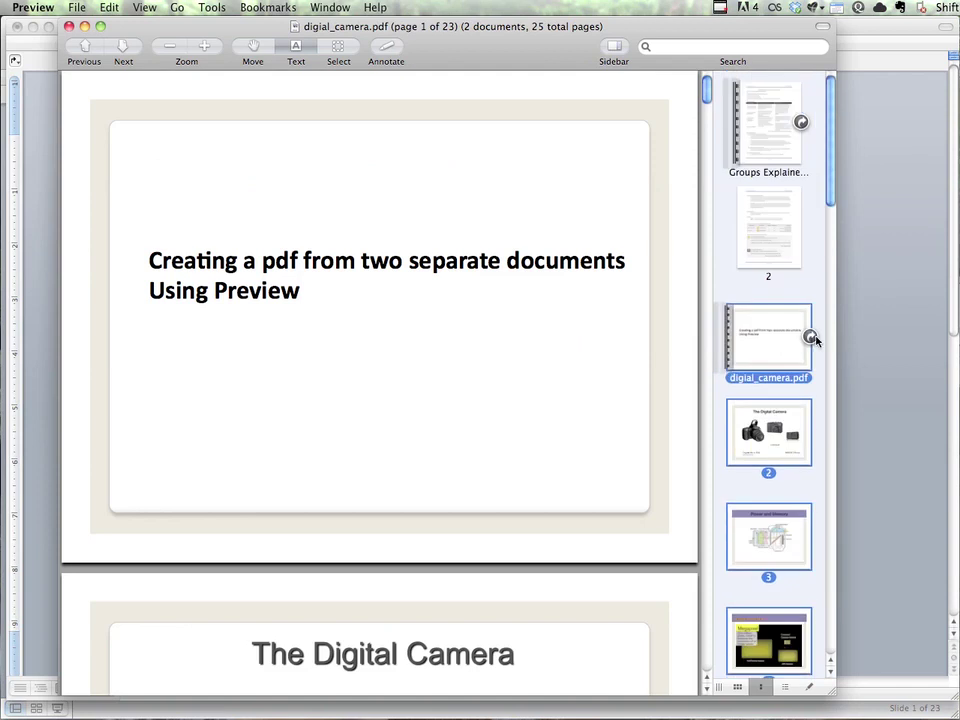
click(810, 337)
drag(778, 348, 780, 247)
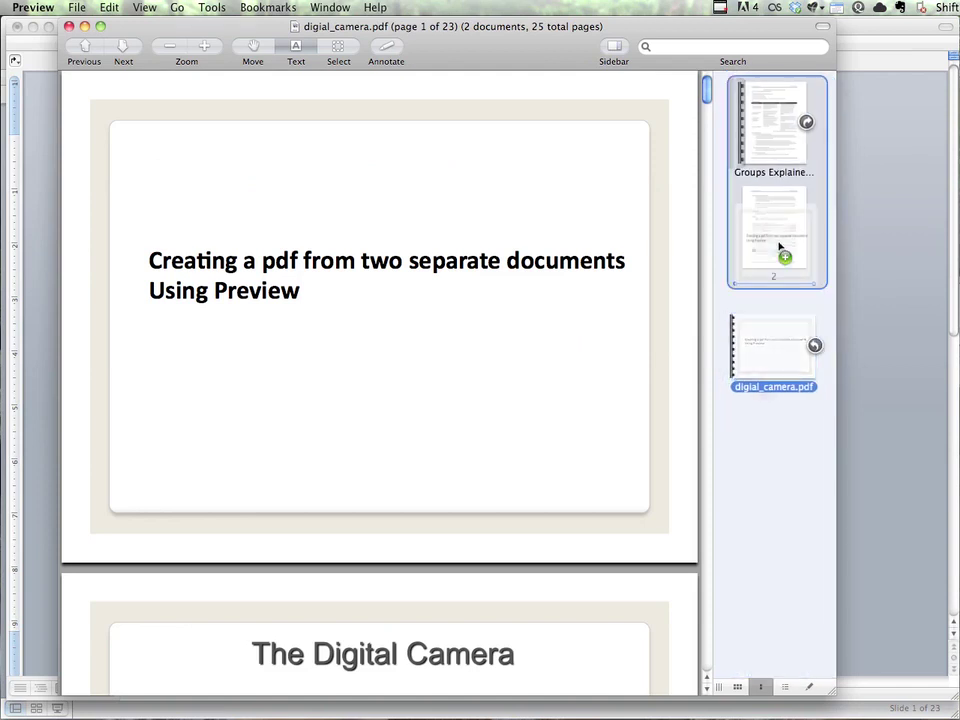
Step: Drop the camera slides into Groups Explained after page 2 and select the first inserted slide
drag(779, 247, 779, 247)
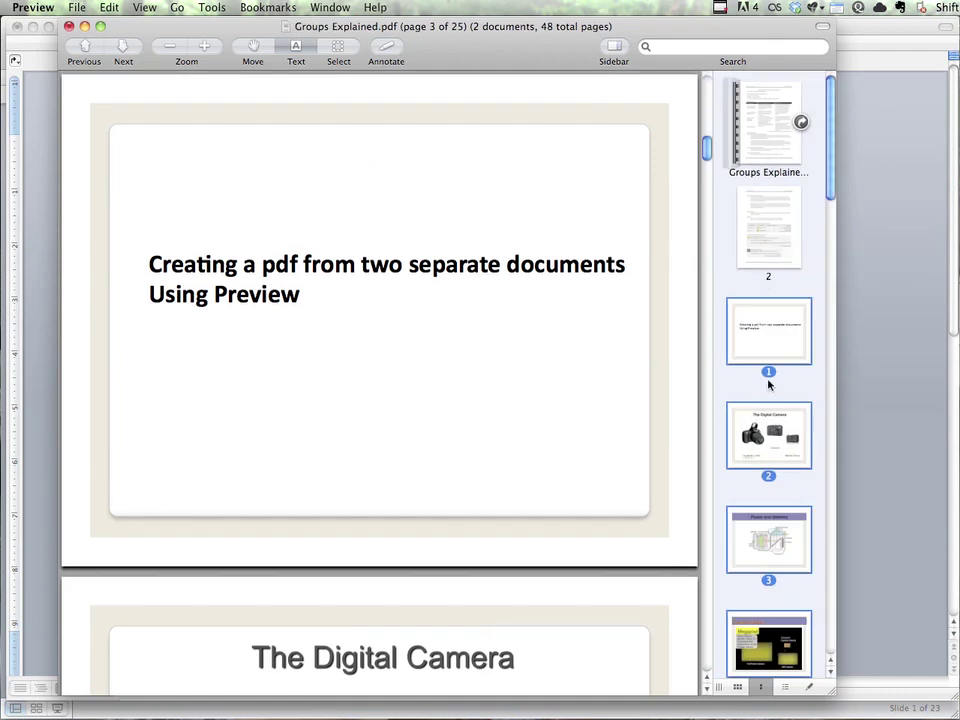
scroll(772, 479, down, 15)
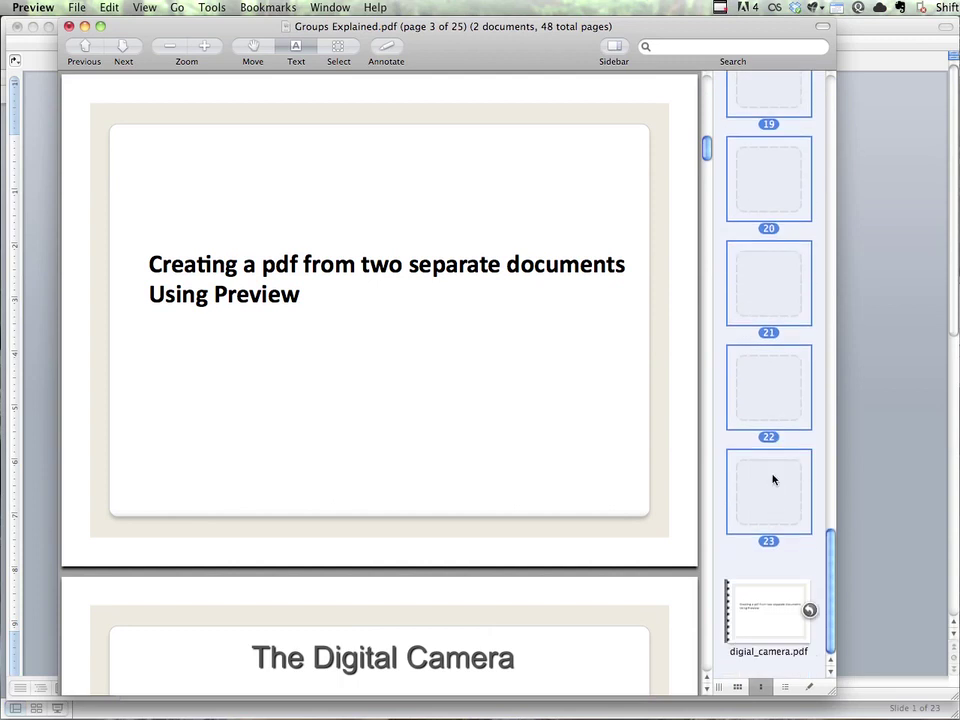
scroll(772, 479, up, 15)
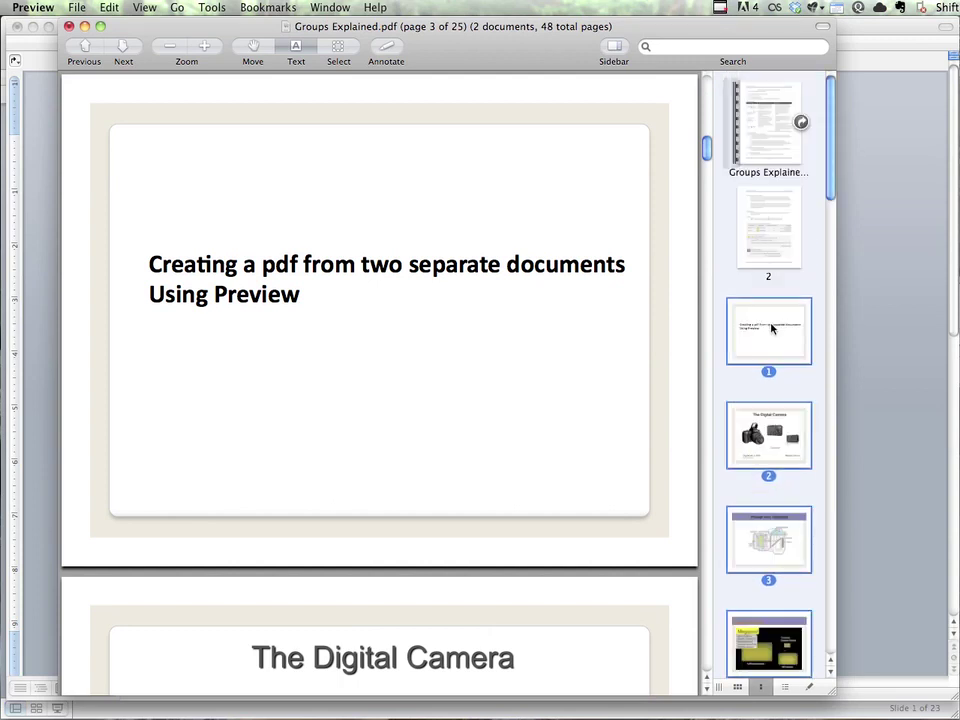
click(736, 293)
Step: Expand the separate digial_camera.pdf page list and scroll through the sidebar to check it
scroll(748, 328, down, 15)
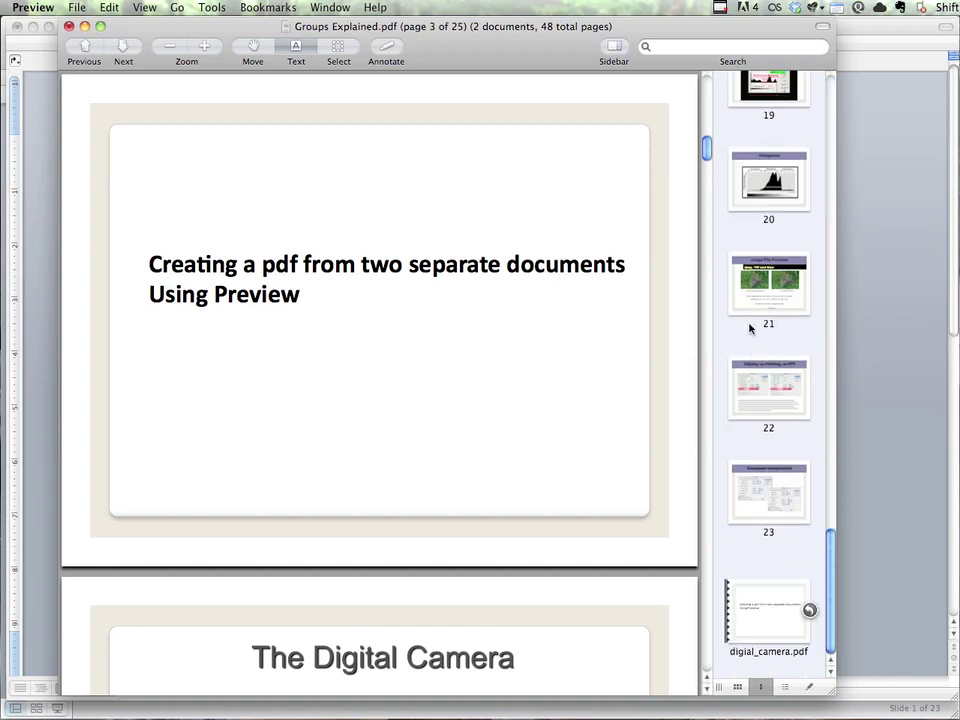
click(750, 617)
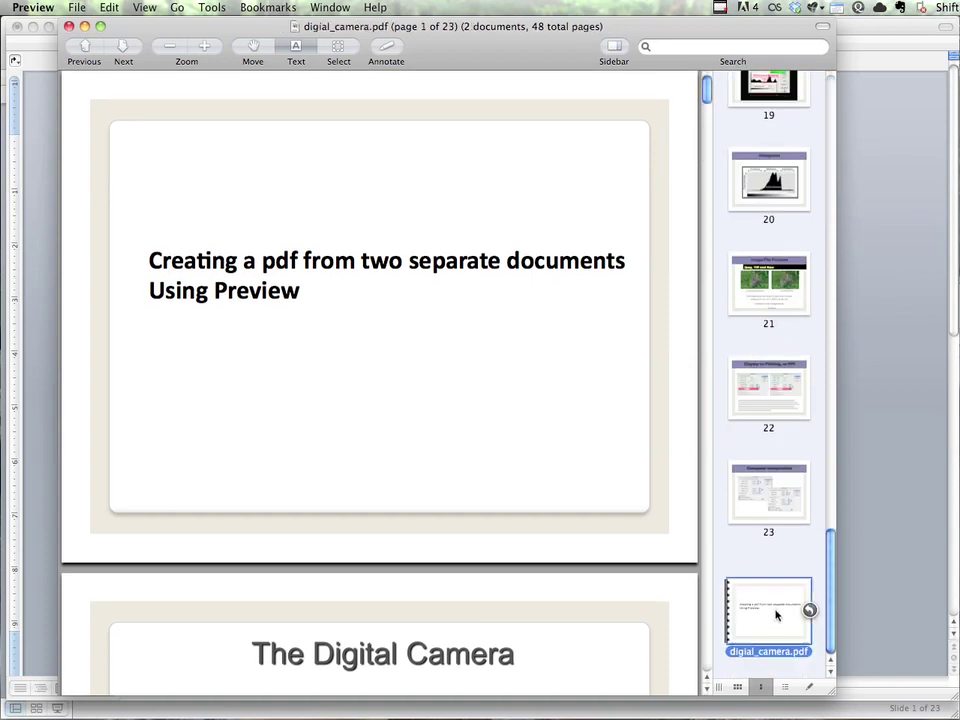
click(809, 610)
scroll(799, 540, down, 15)
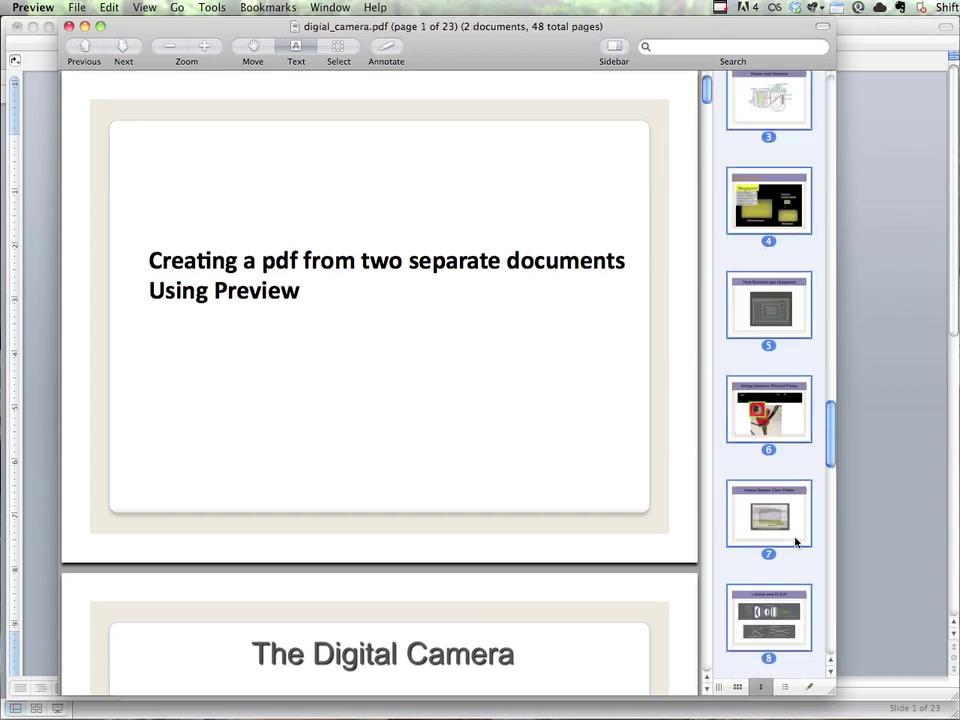
scroll(797, 541, up, 15)
scroll(795, 540, down, 15)
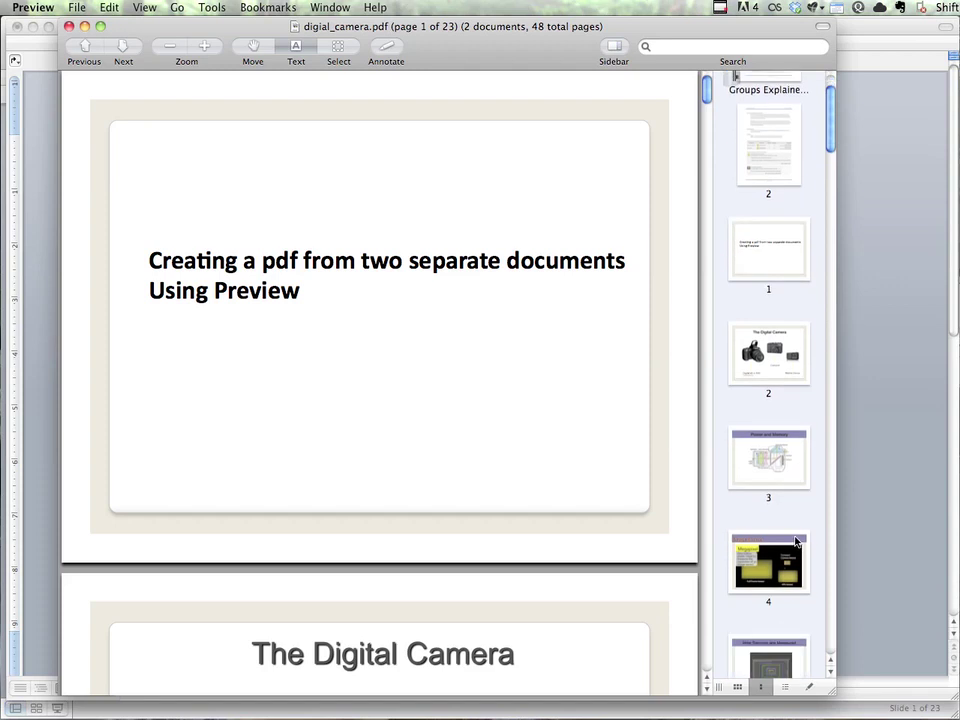
scroll(797, 542, up, 5)
scroll(797, 540, down, 10)
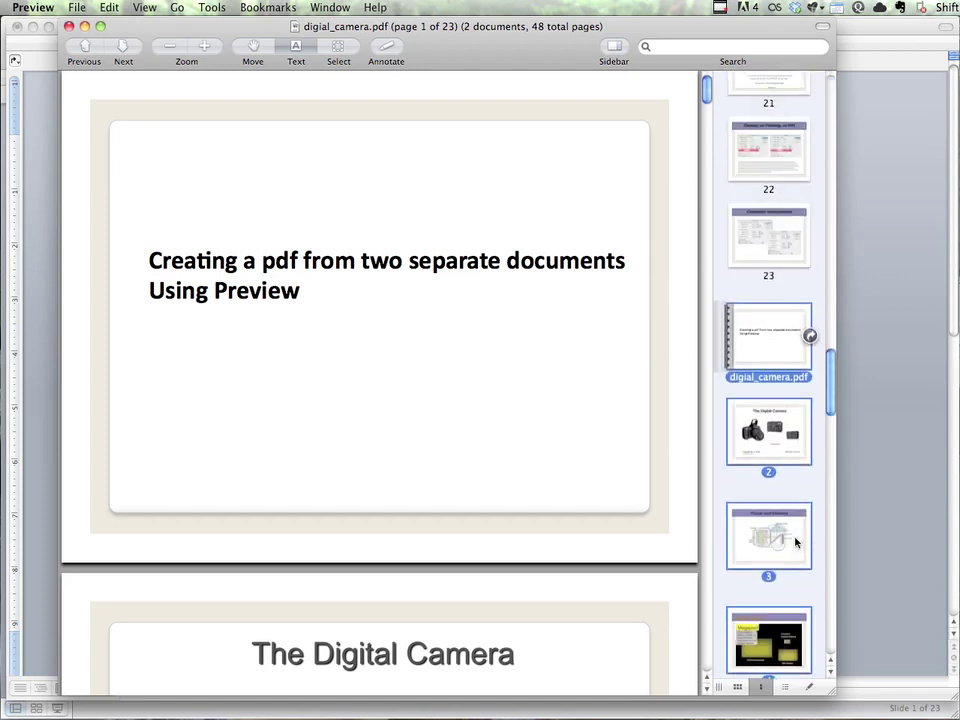
scroll(797, 540, up, 2)
Step: Close the separate digial_camera.pdf from its sidebar context menu, then select the first inserted camera slide
right_click(763, 543)
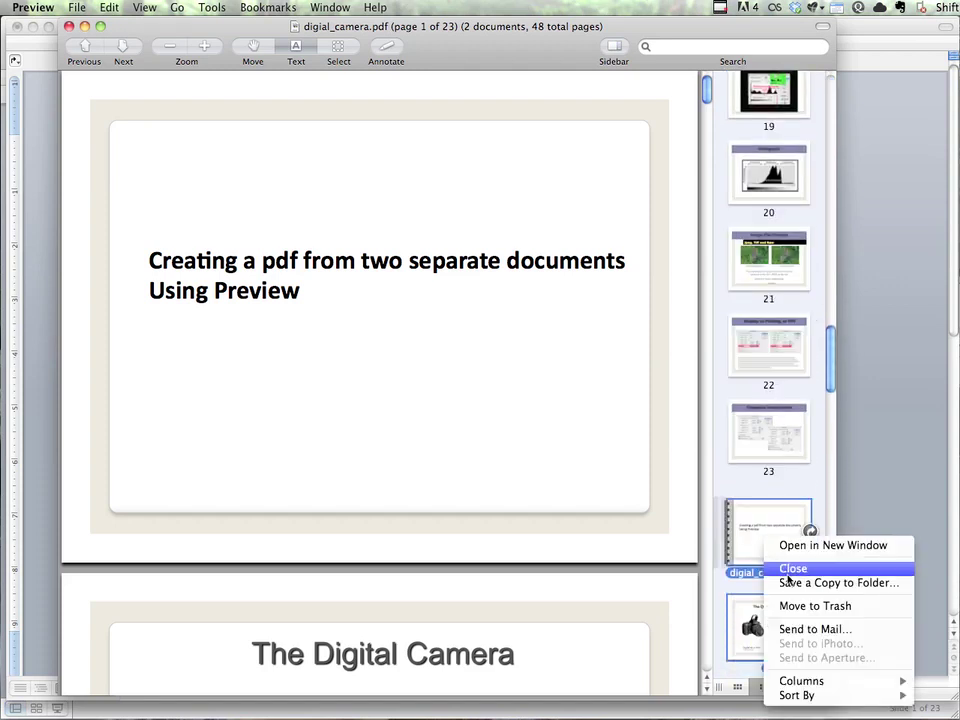
click(808, 606)
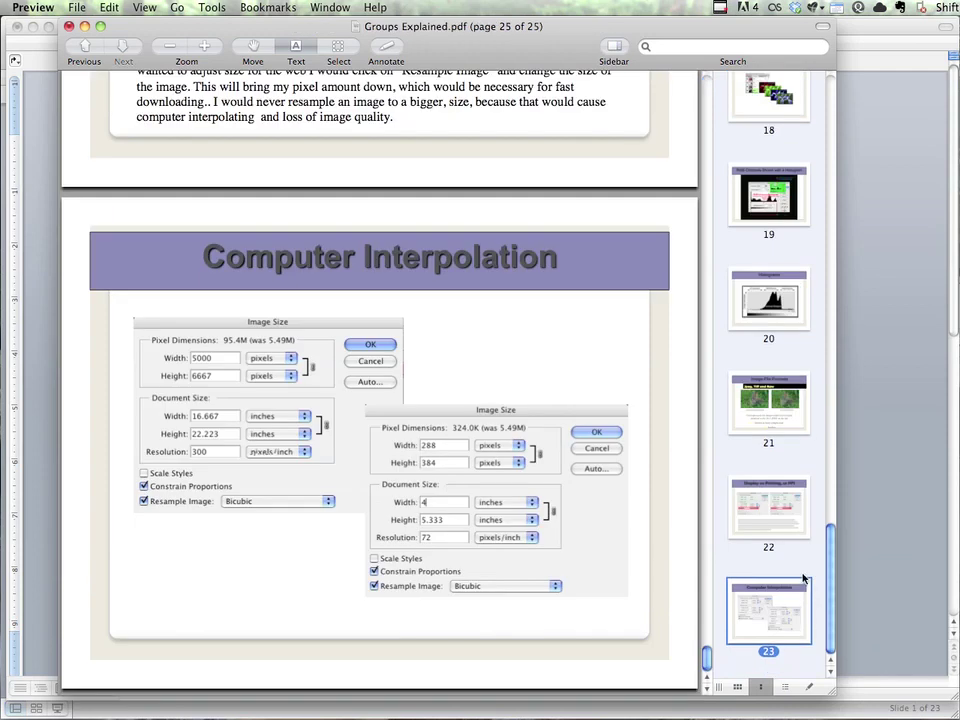
scroll(770, 422, up, 10)
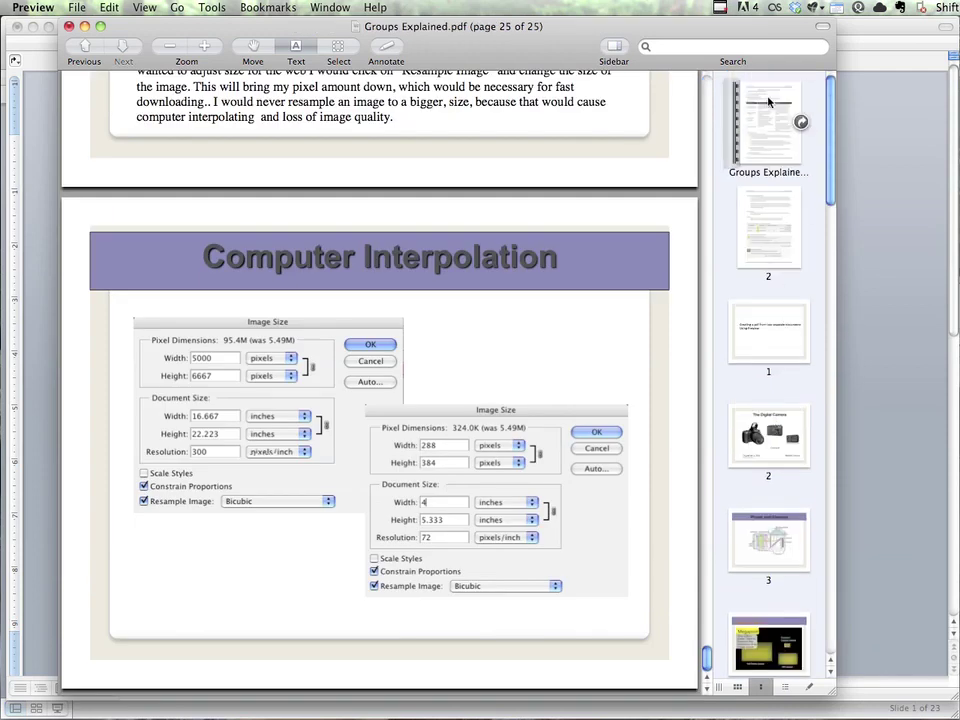
click(768, 125)
Step: Select the camera slides through slide 23 and rotate them right a quarter turn with Tools > Rotate Right
click(768, 228)
click(779, 353)
scroll(779, 353, down, 15)
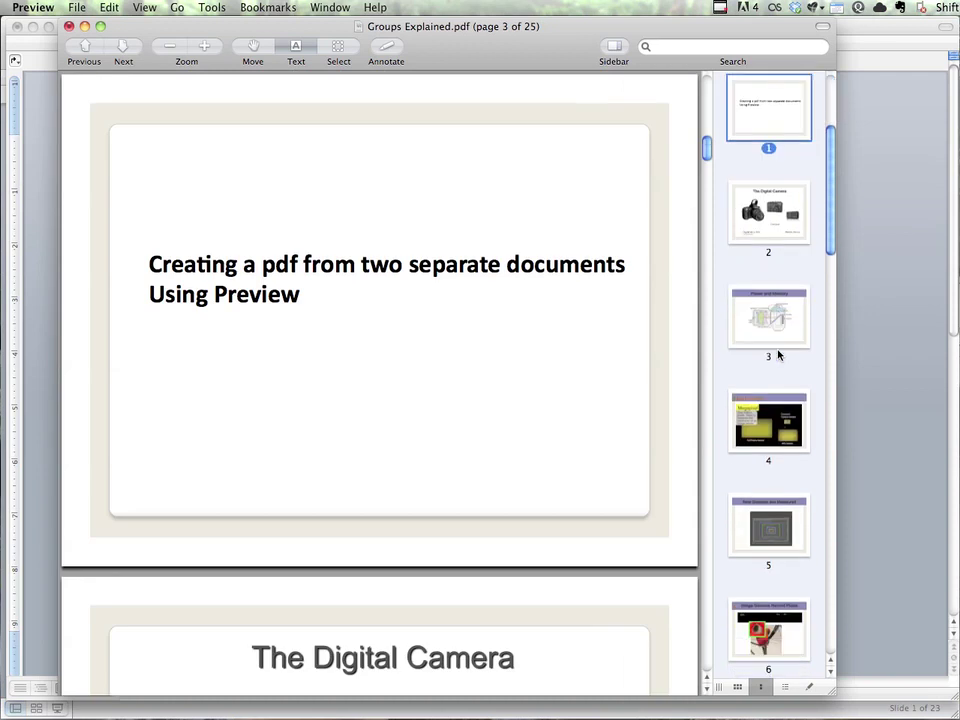
shift+click(768, 624)
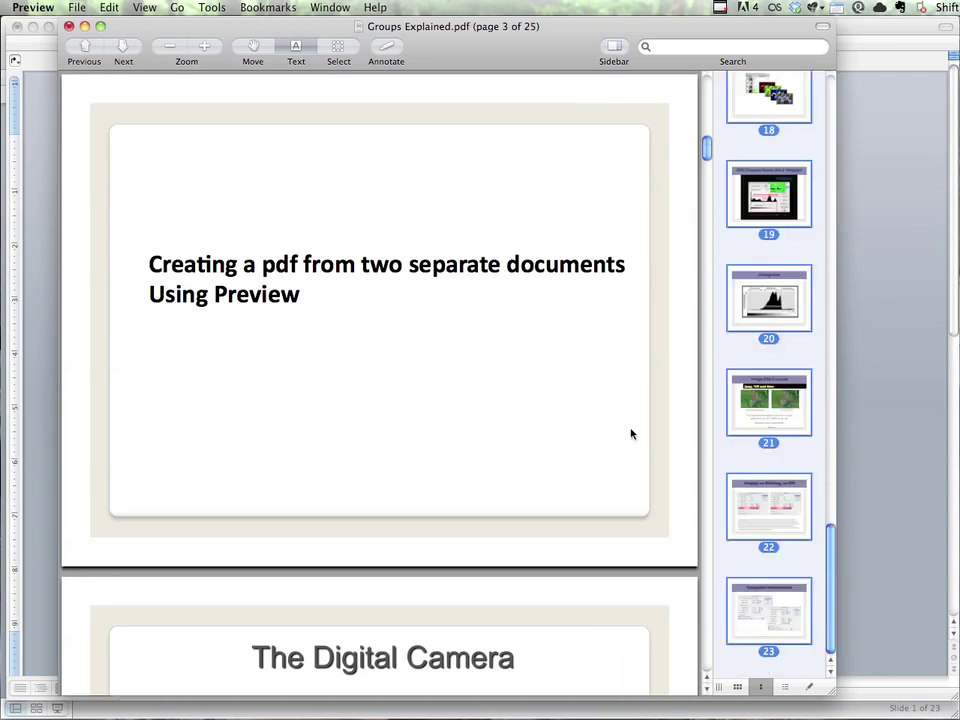
click(211, 6)
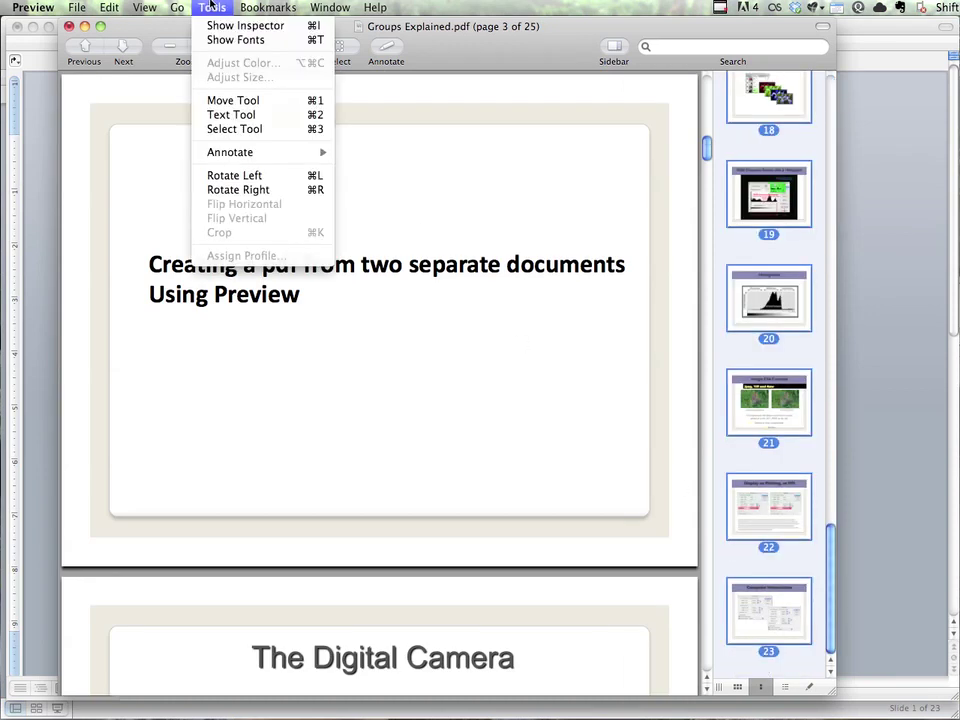
click(236, 190)
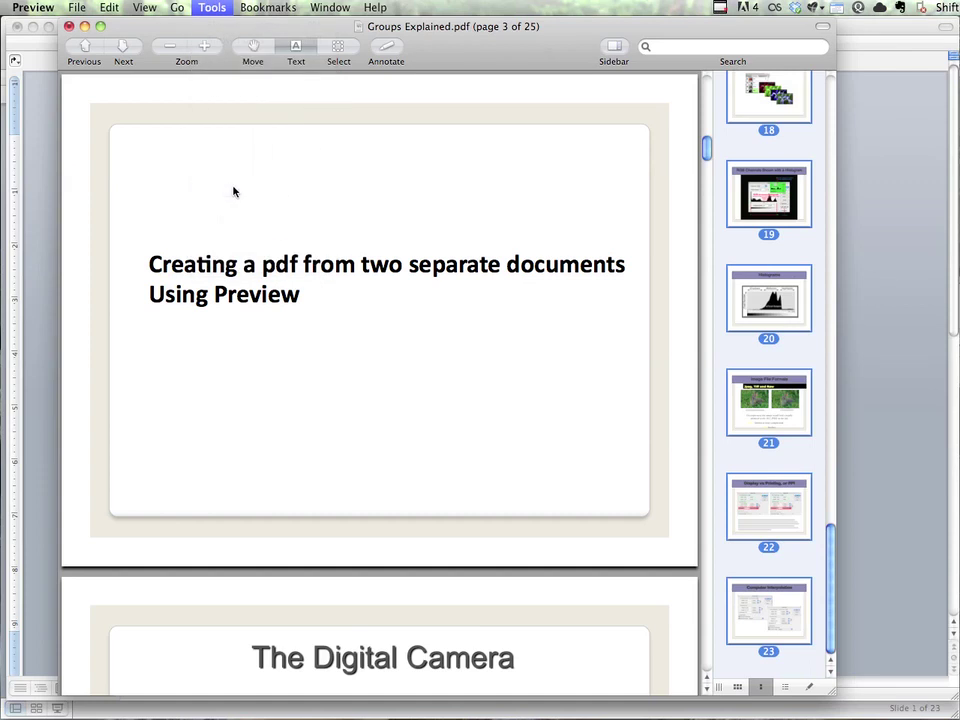
Step: Return to page 1 of Groups Explained and collapse its thumbnail group
scroll(771, 369, up, 15)
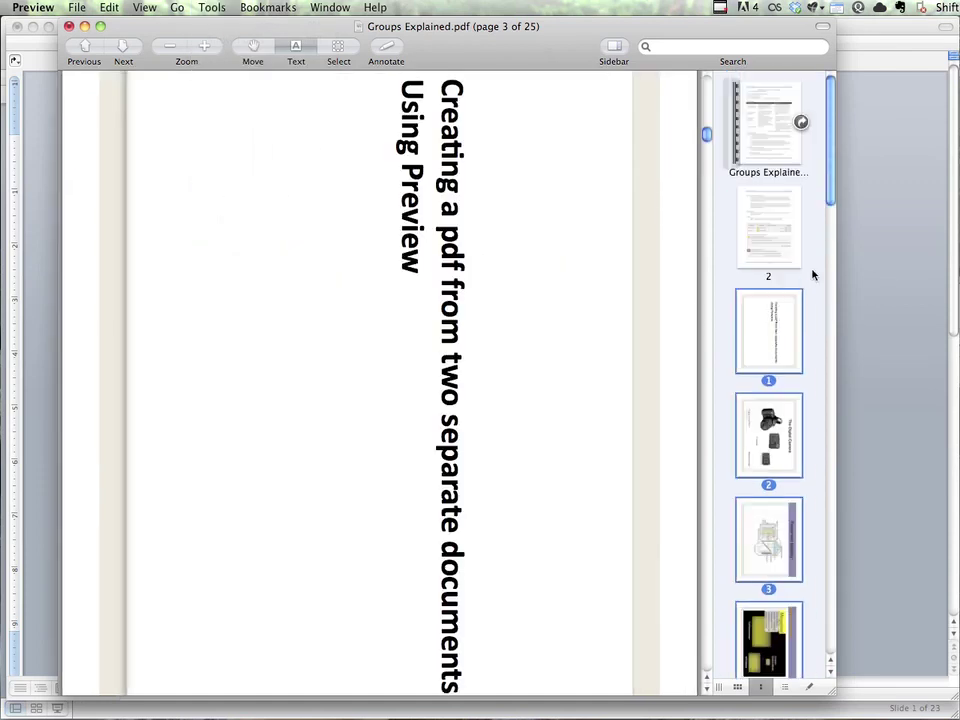
click(775, 105)
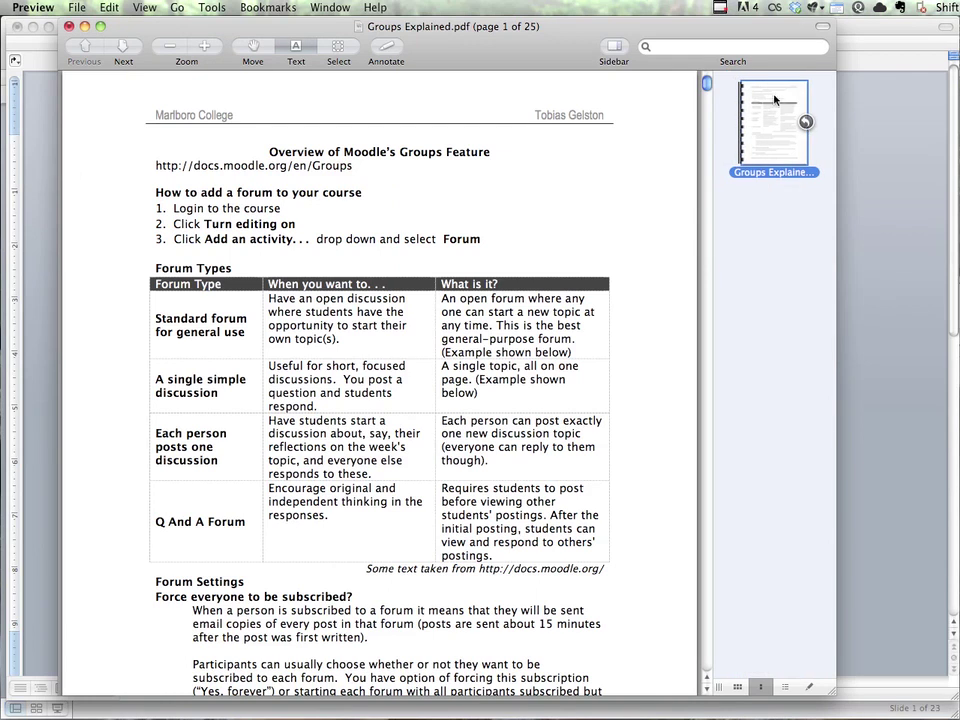
click(804, 123)
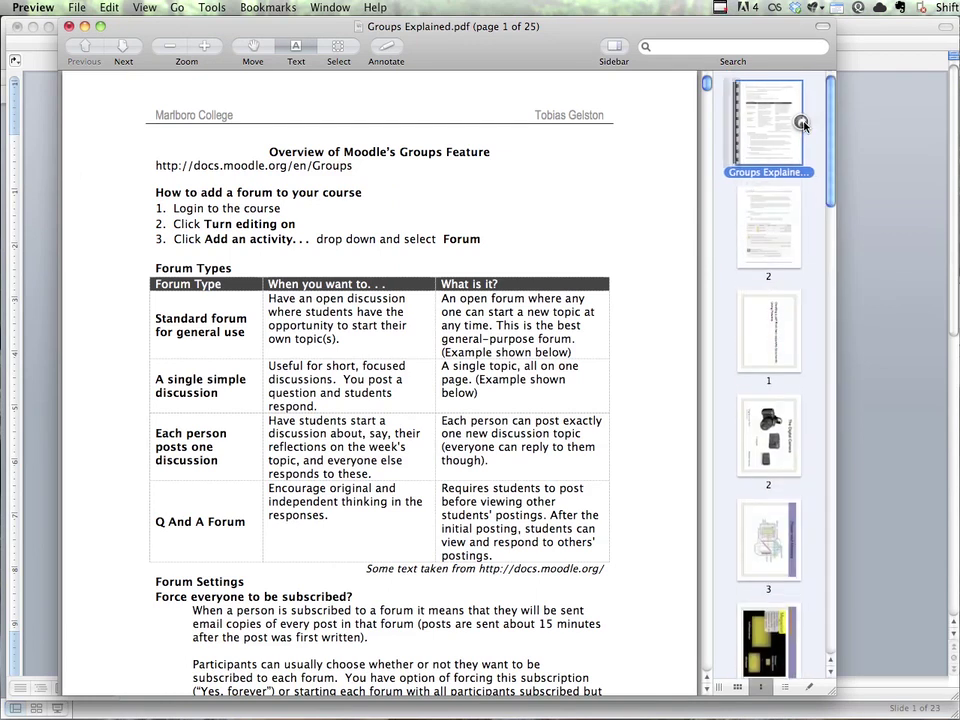
click(804, 123)
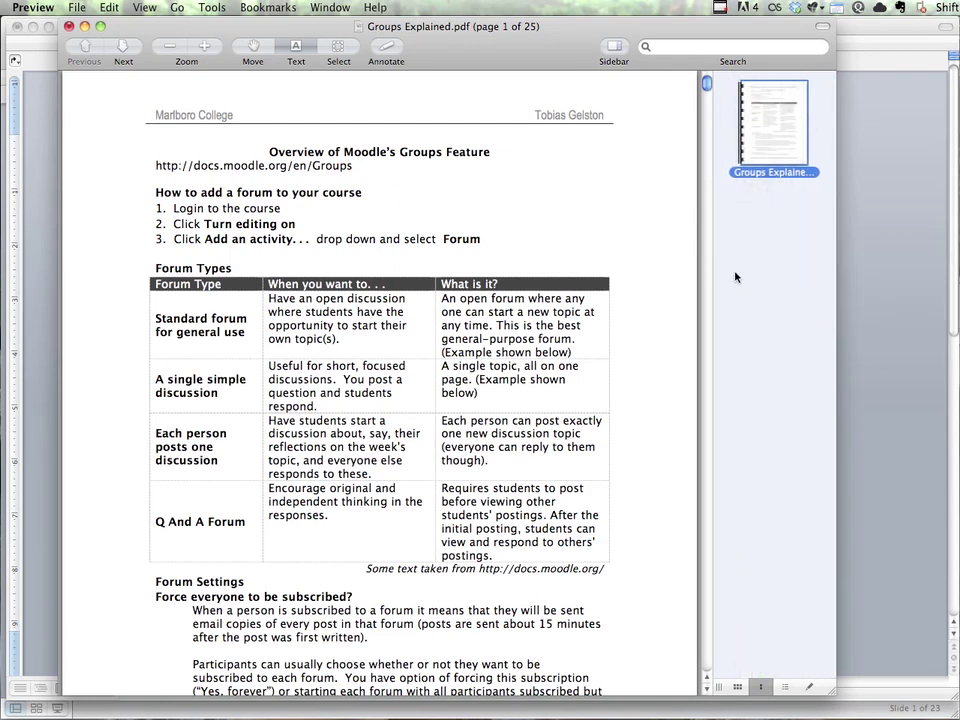
Step: Save As 'combined document.pdf' on the Desktop in PDF format
click(78, 8)
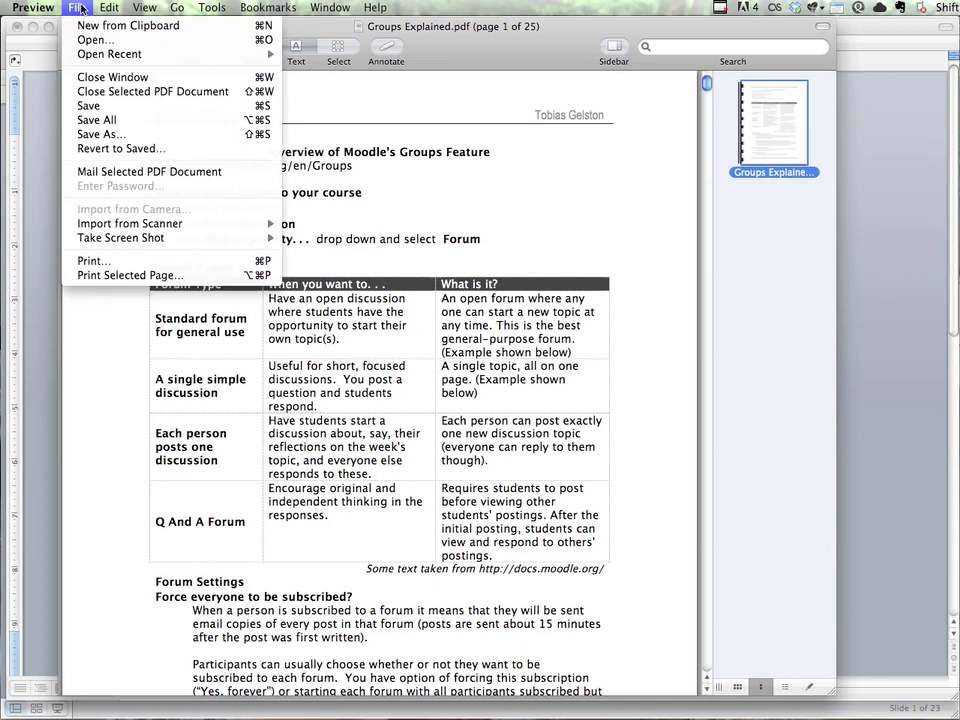
click(98, 134)
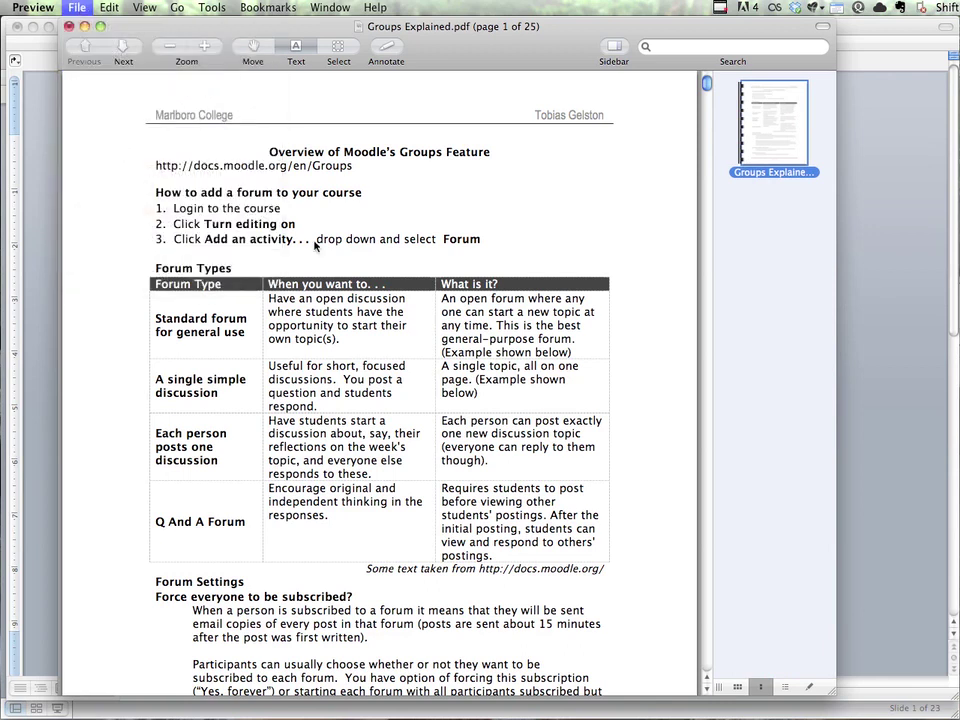
click(391, 97)
key(super+a)
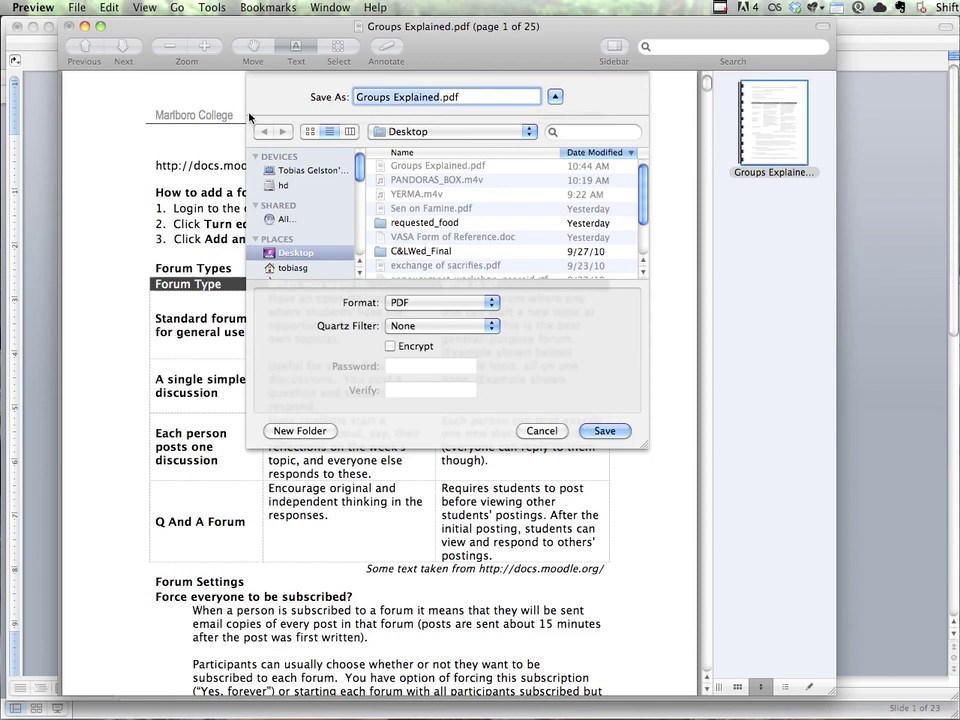
text(comn)
key(BackSpace)
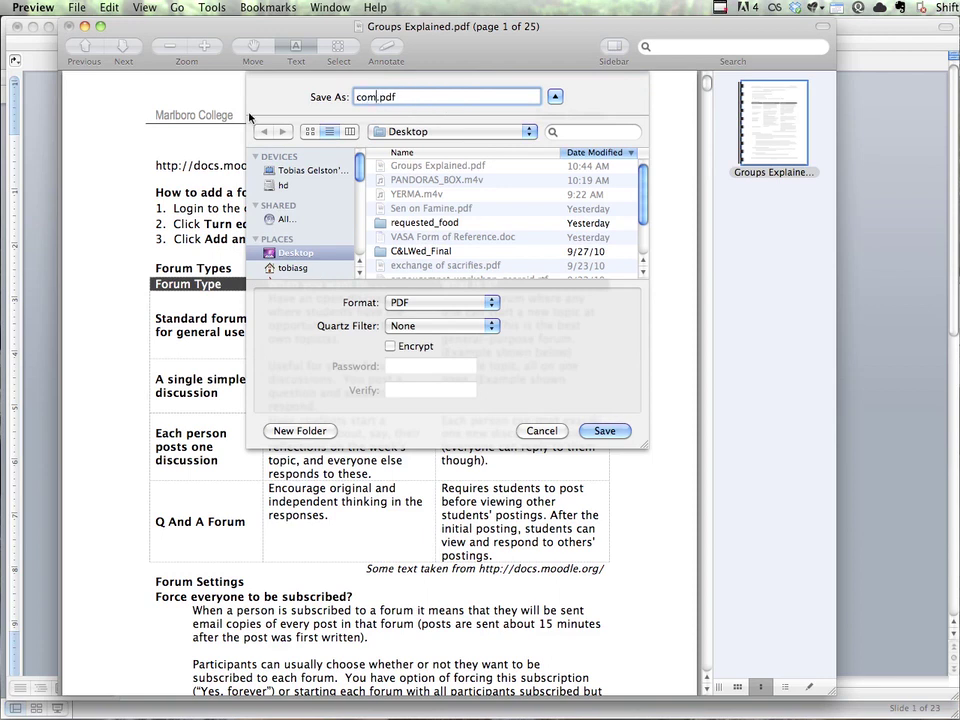
text(bined document)
click(604, 430)
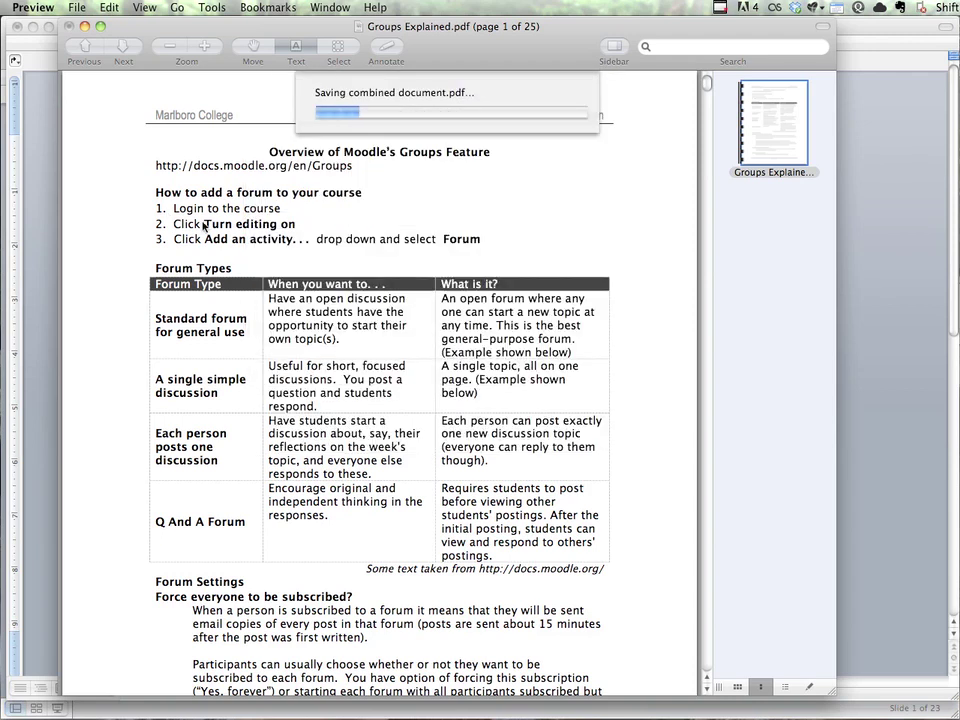